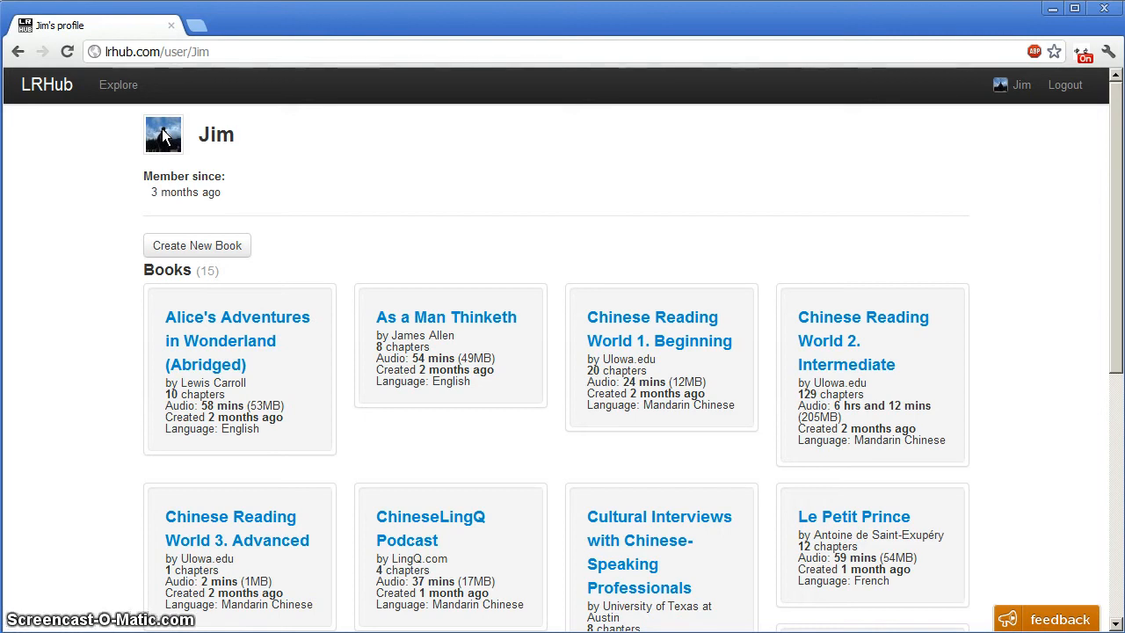
# Start a new book from the profile page, titled "Demonstration" with "Anonymous" as the author
pyautogui.click(183, 252)
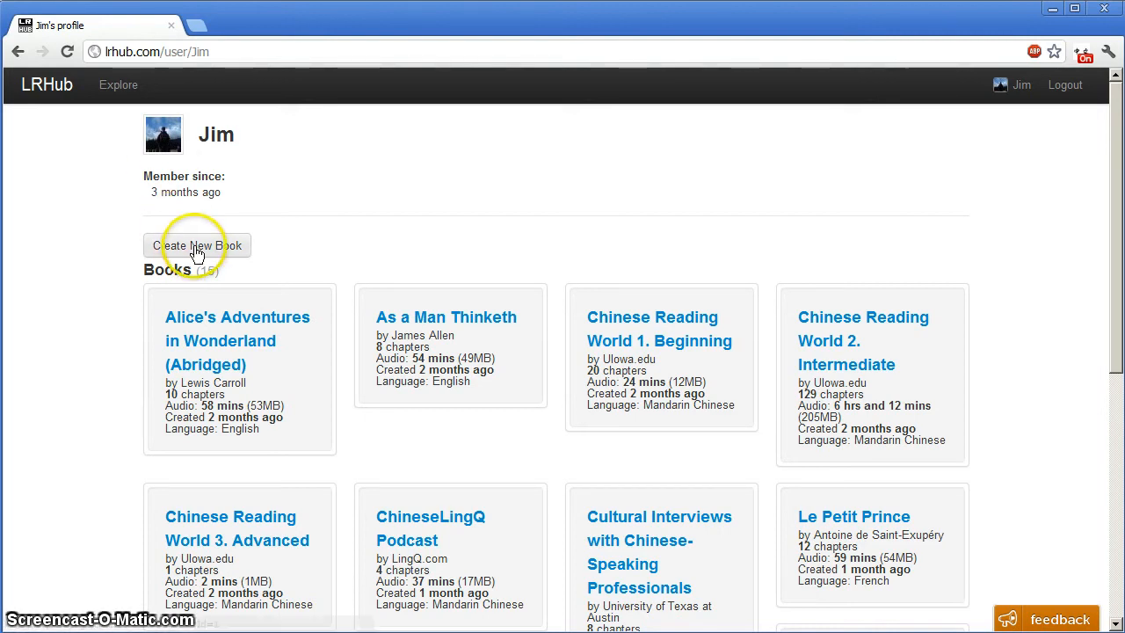
pyautogui.click(195, 252)
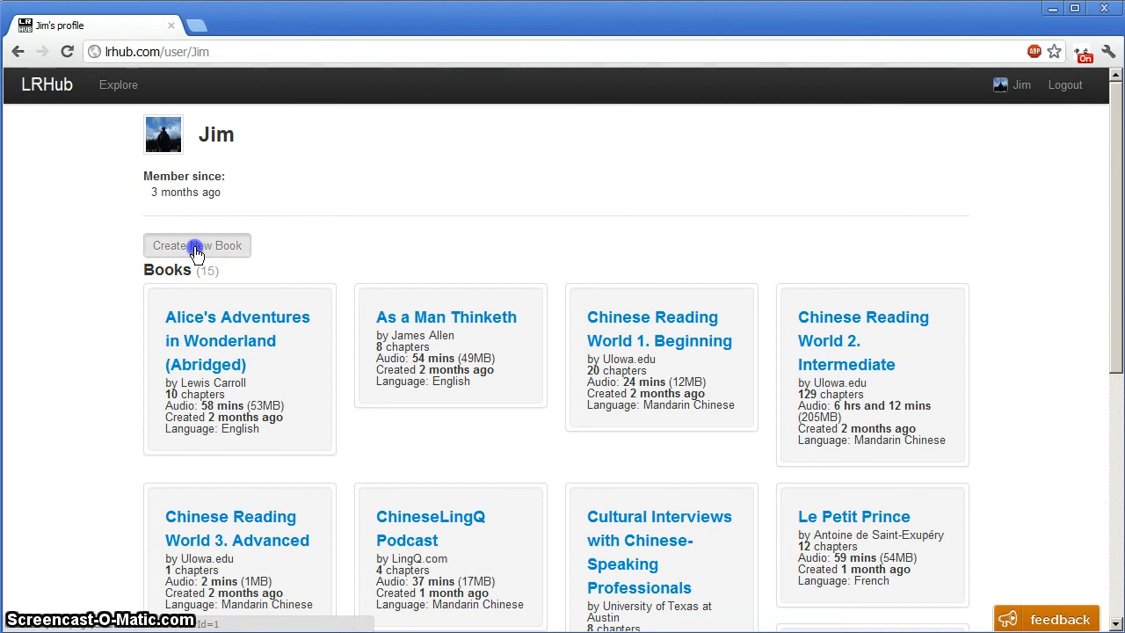
pyautogui.click(384, 173)
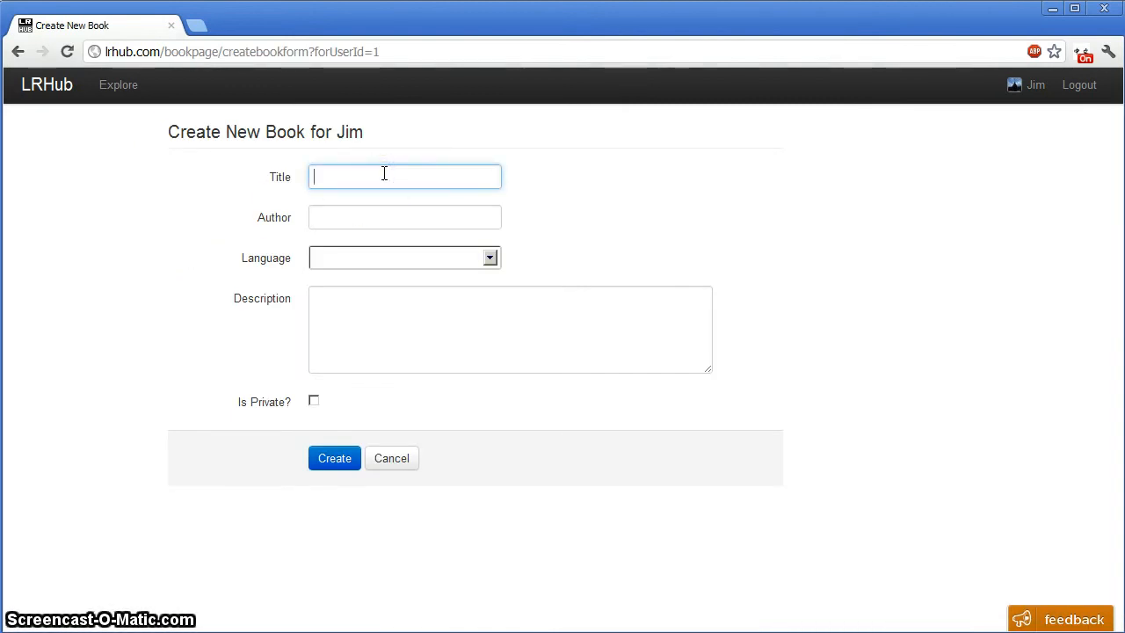
pyautogui.write('Demonstration')
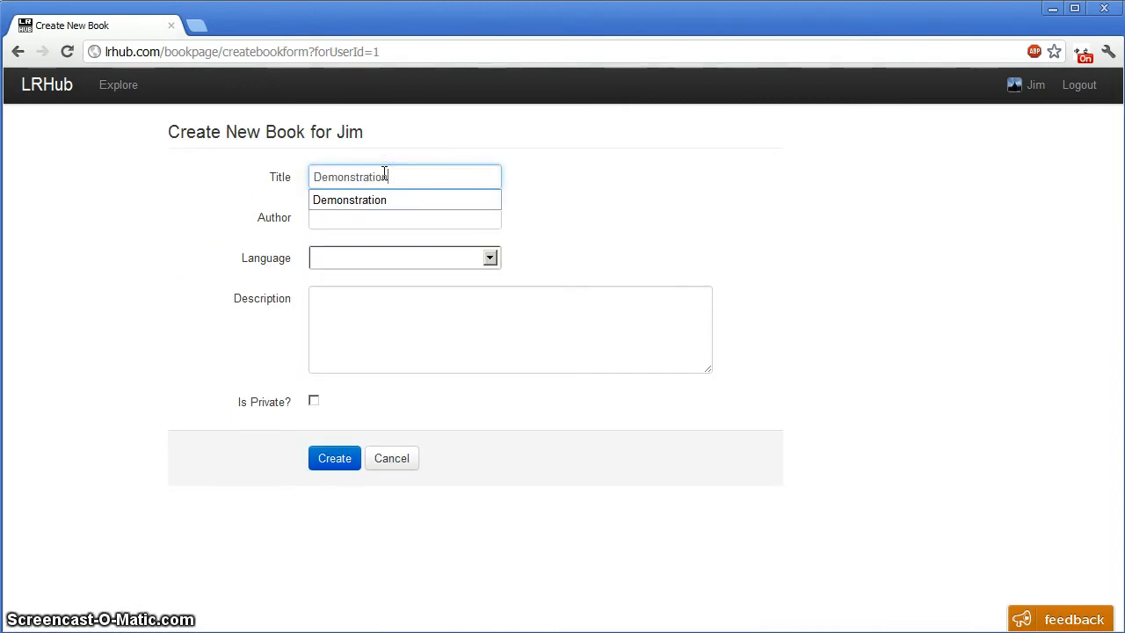
pyautogui.press('Tab')
pyautogui.write('Anonymous')
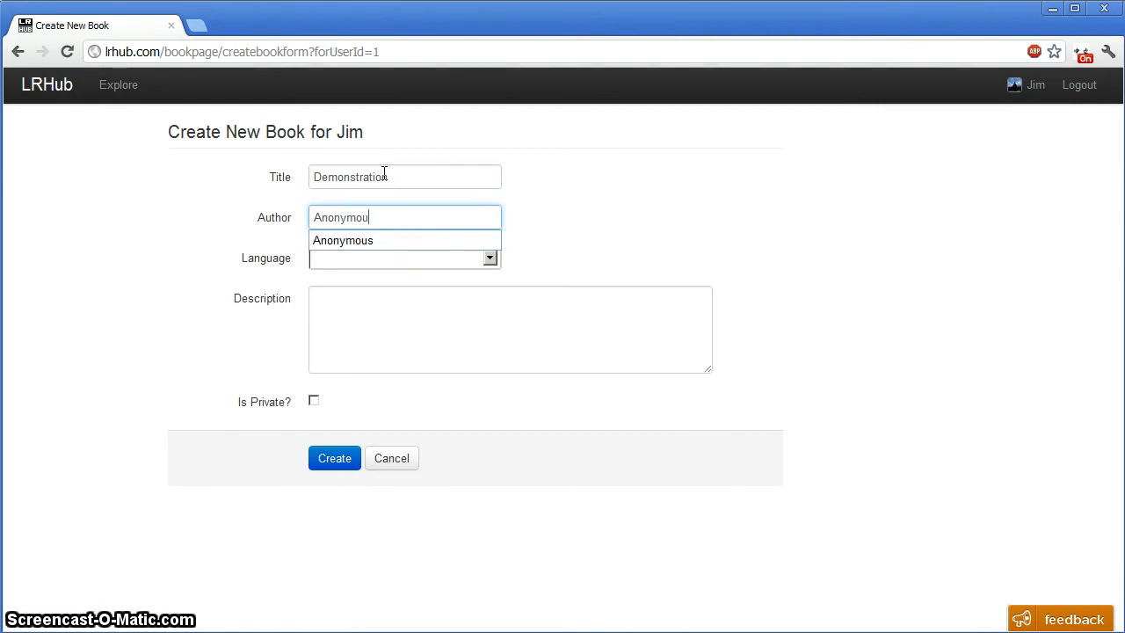
pyautogui.press('Tab')
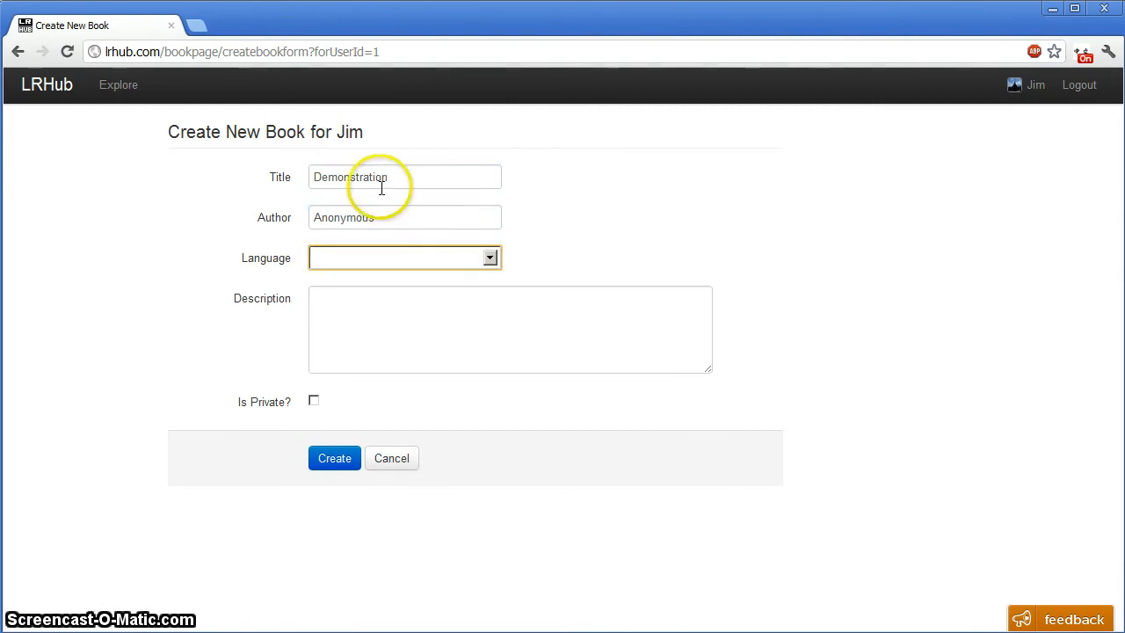
# Set the book's language to English, describe it as "My first book." and create it as a non-private book
pyautogui.click(359, 258)
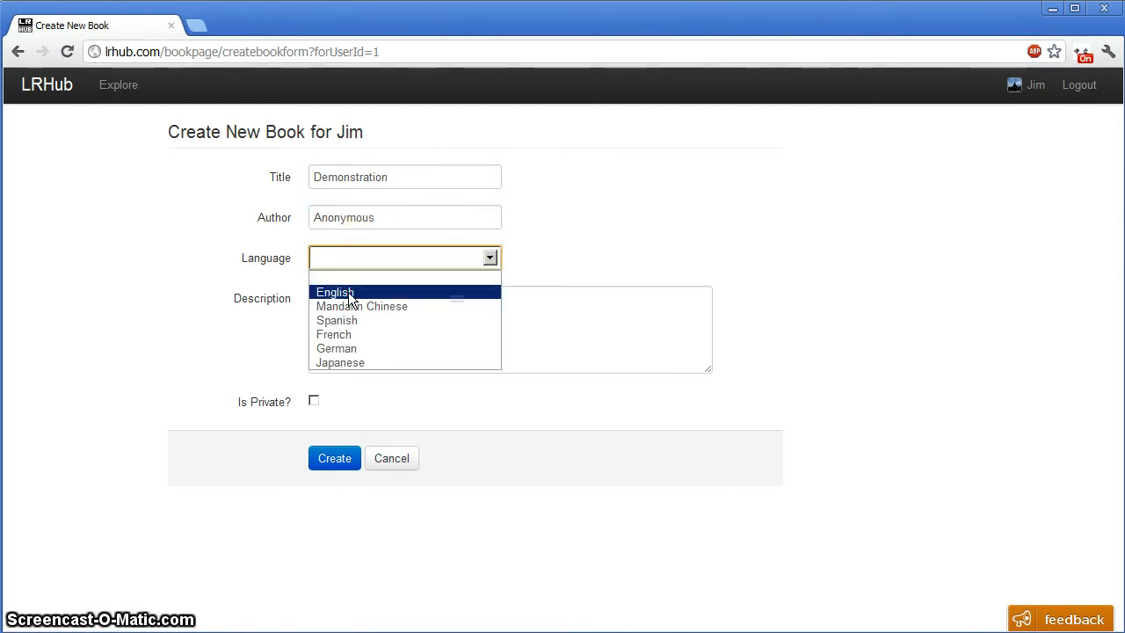
pyautogui.click(350, 297)
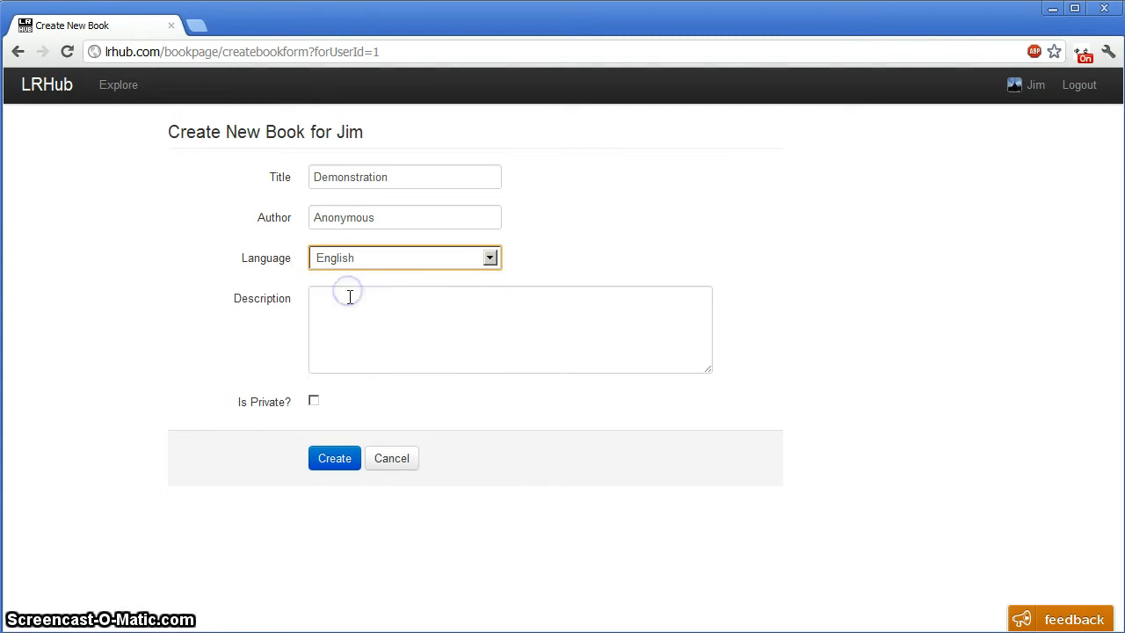
pyautogui.click(347, 314)
pyautogui.write('My first book')
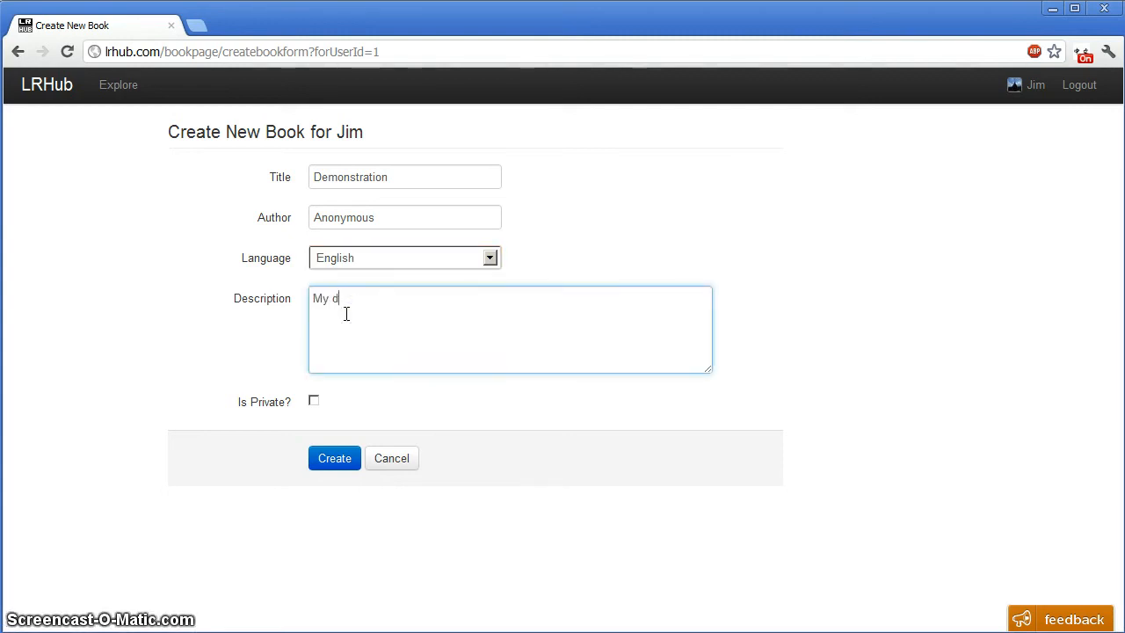
pyautogui.write('.')
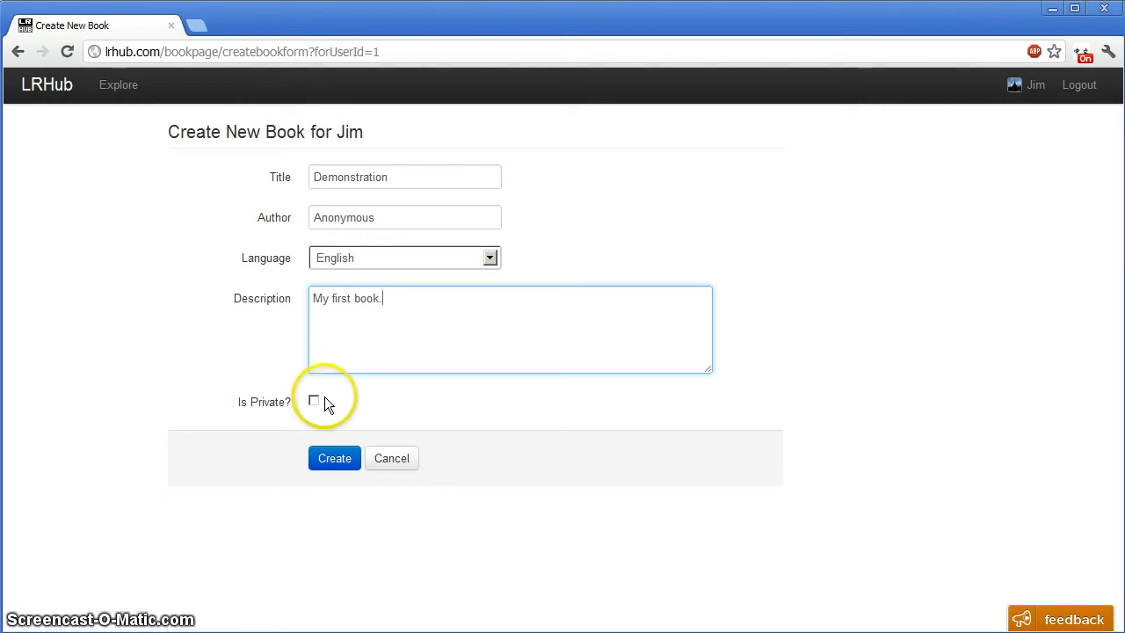
pyautogui.click(337, 463)
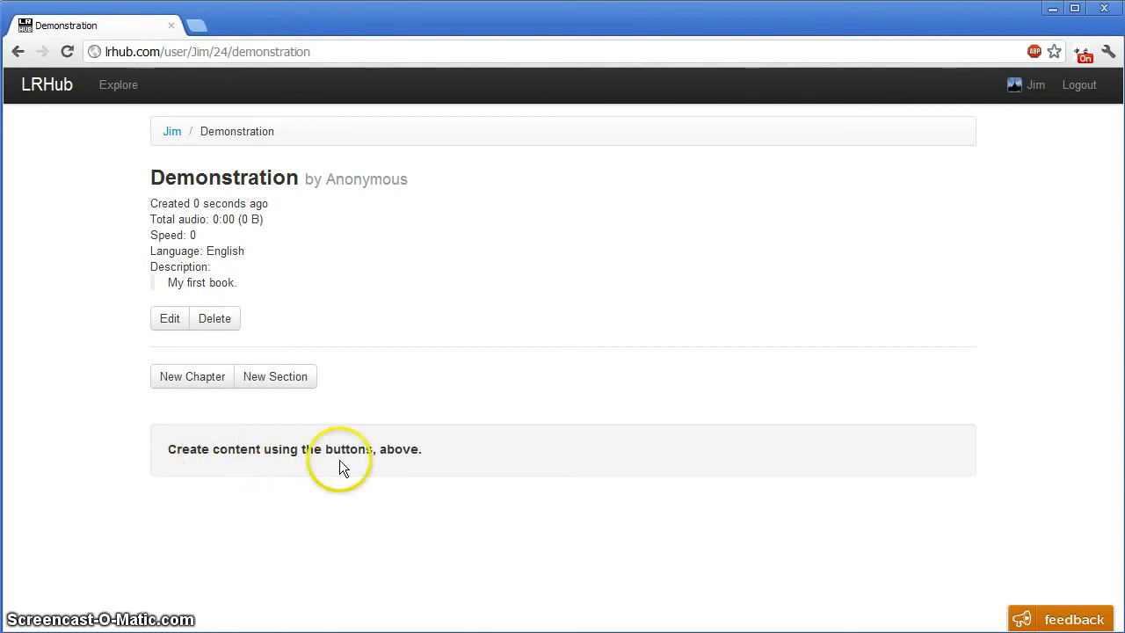
# Start a new chapter in the Demonstration book and enter "1. chapter One" as its title
pyautogui.click(195, 387)
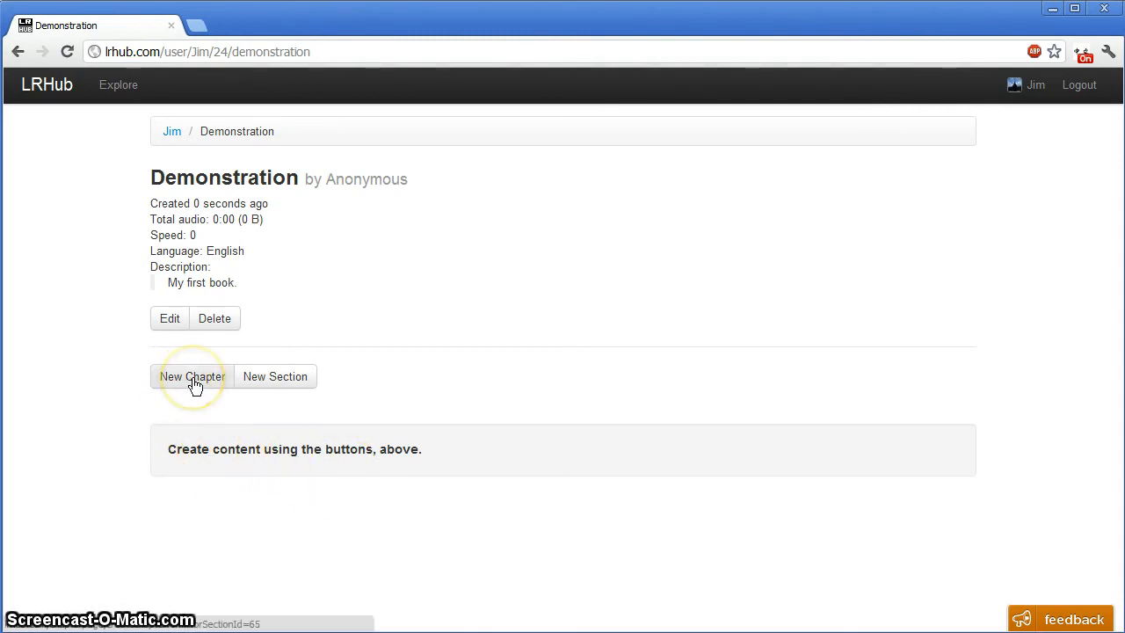
pyautogui.click(284, 220)
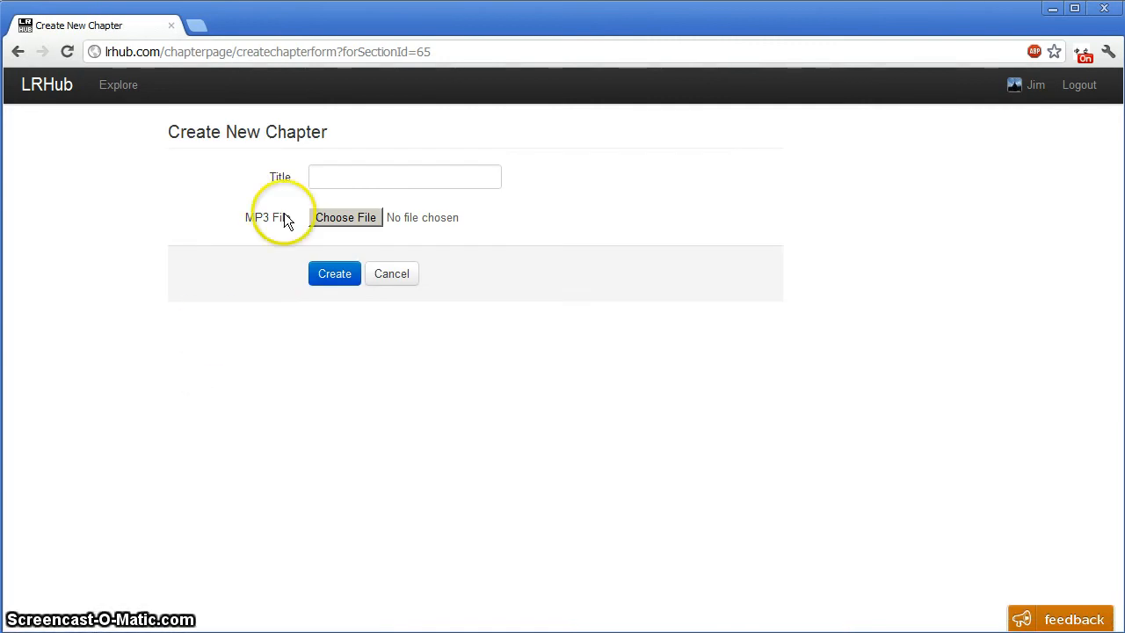
pyautogui.click(352, 174)
pyautogui.write('1')
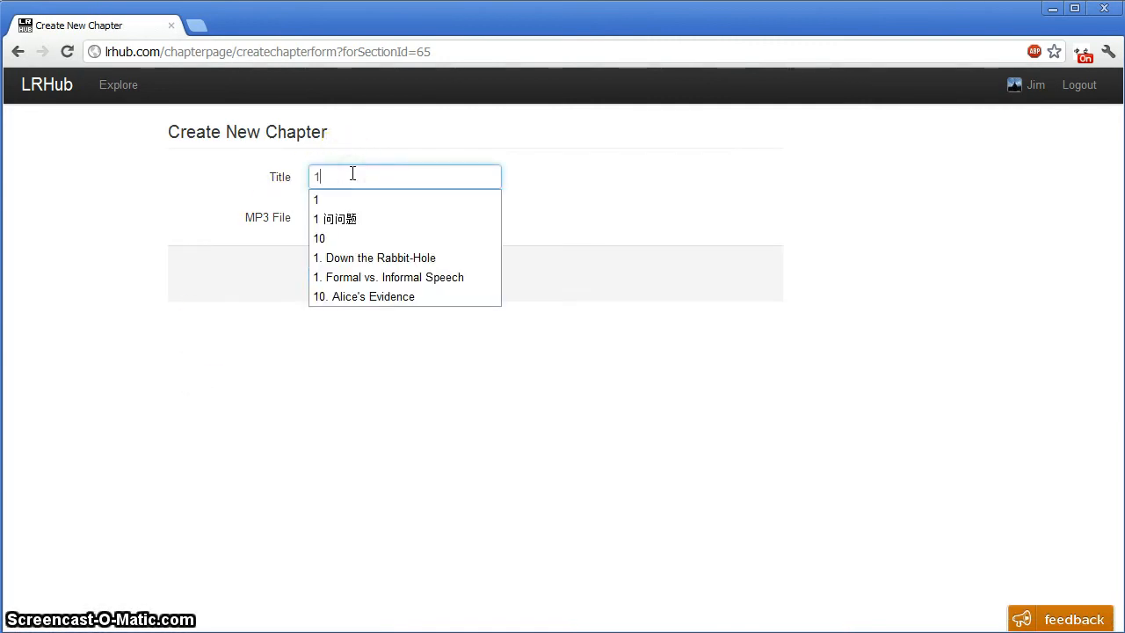
pyautogui.press('BackSpace')
pyautogui.write('1.')
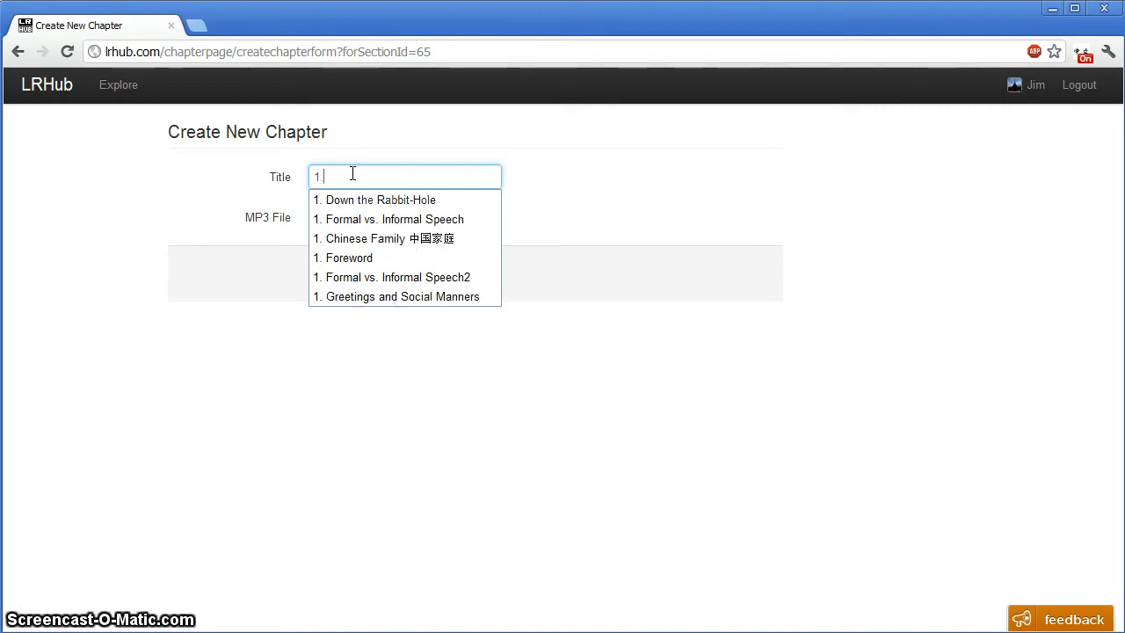
pyautogui.write(' chapter One')
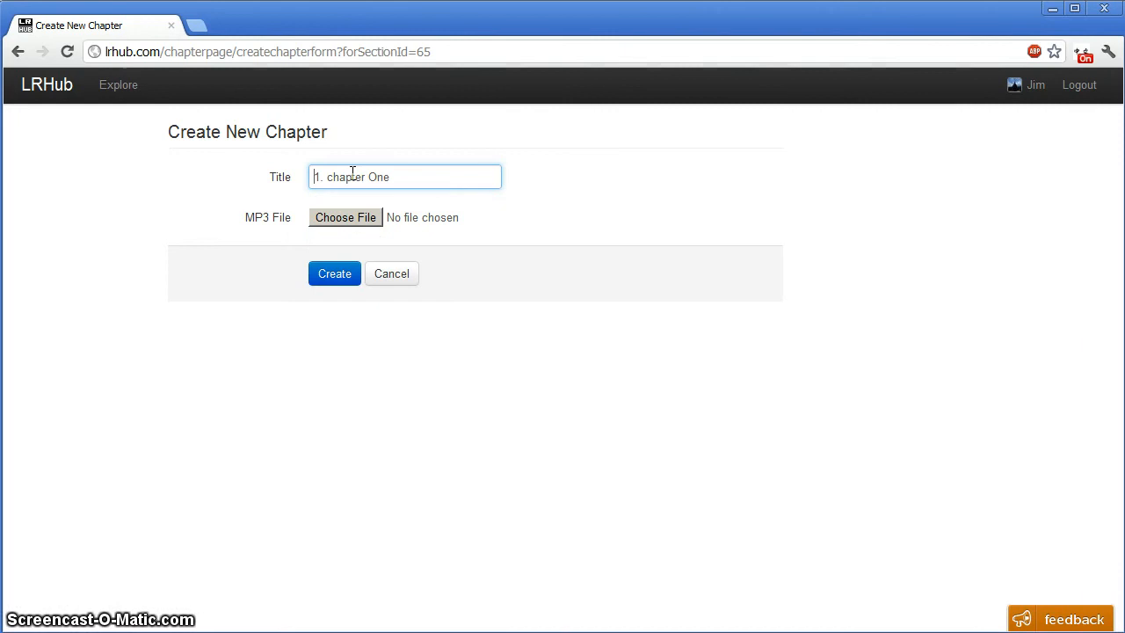
pyautogui.press('Home')
pyautogui.hotkey('shift', 'Right')
pyautogui.press('Right')
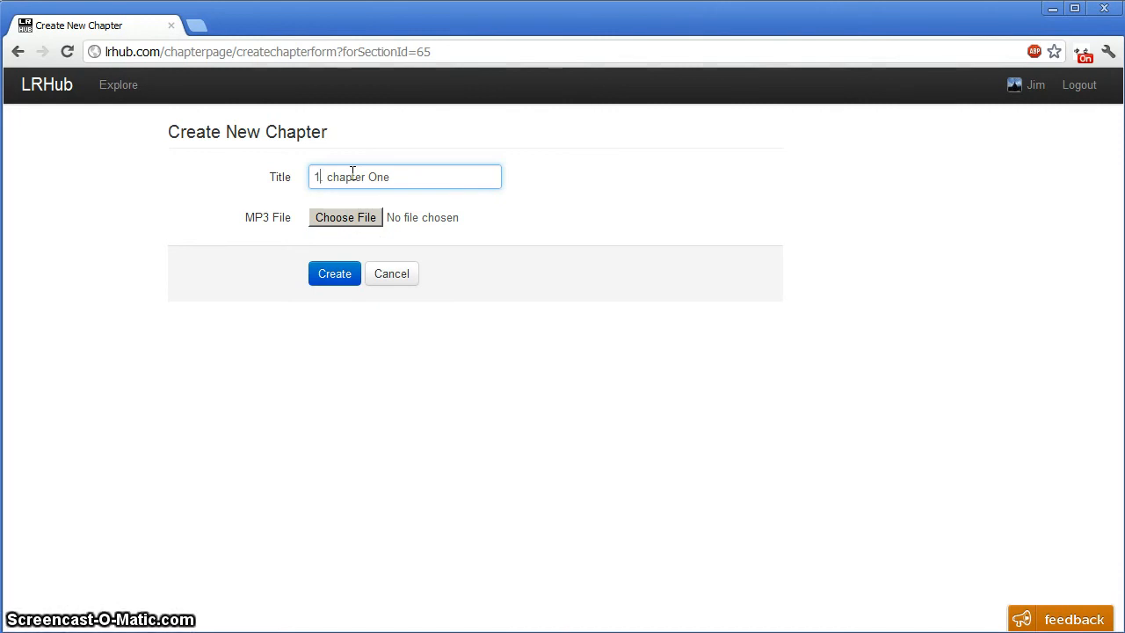
pyautogui.write('0')
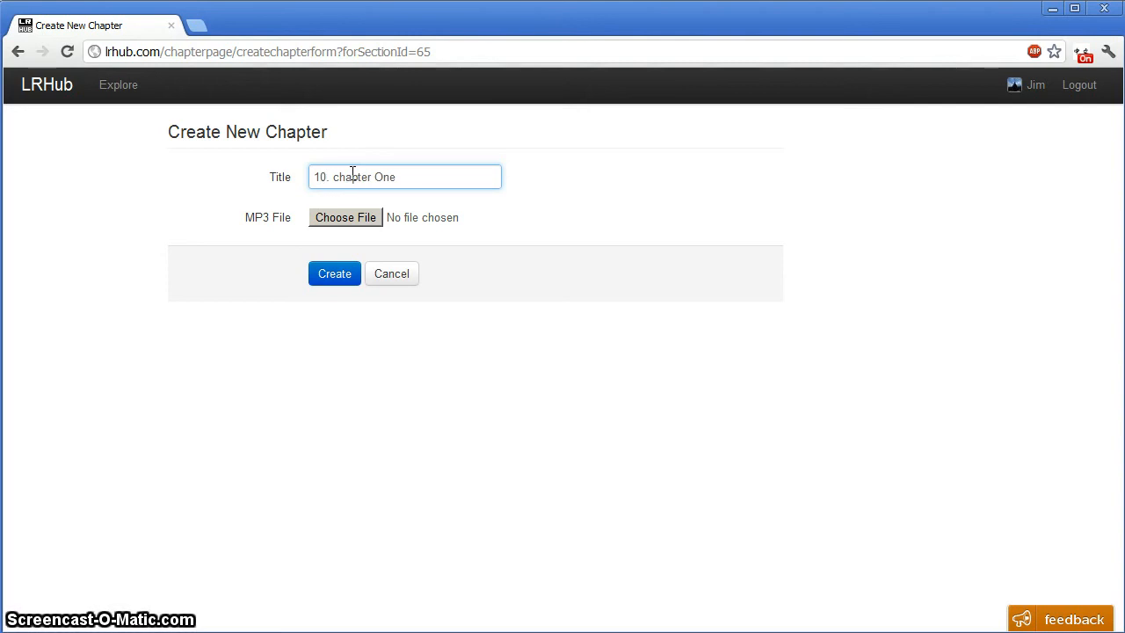
pyautogui.press('BackSpace')
# Replace the words after the number in the chapter title so it reads "1. First"
pyautogui.press('Right')
pyautogui.press('Right')
pyautogui.hotkey('shift', 'End')
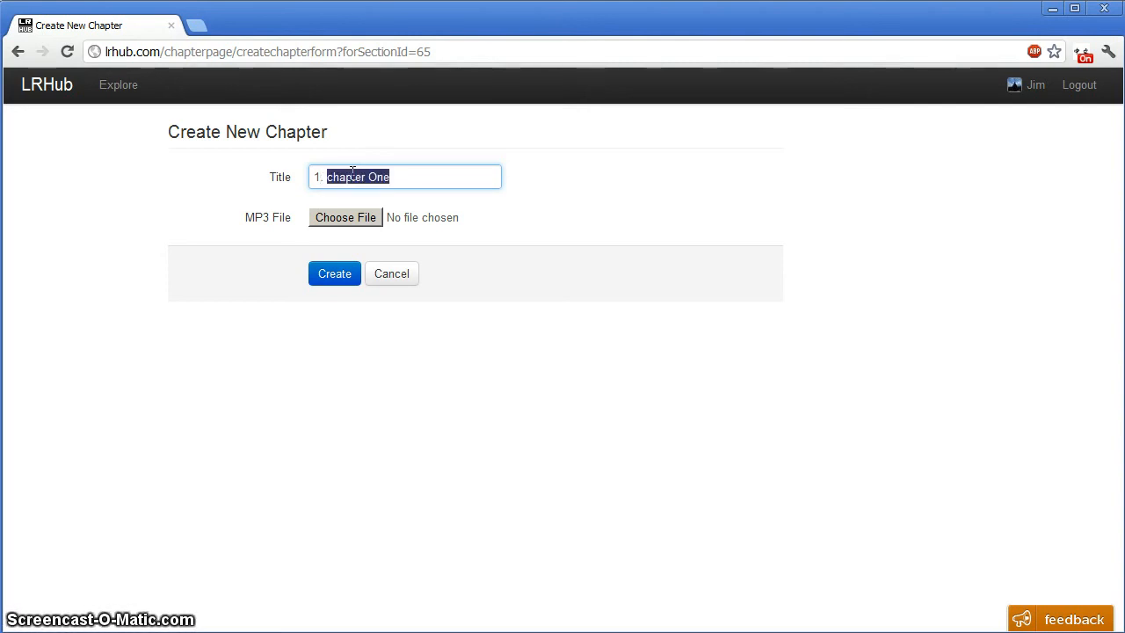
pyautogui.write('First')
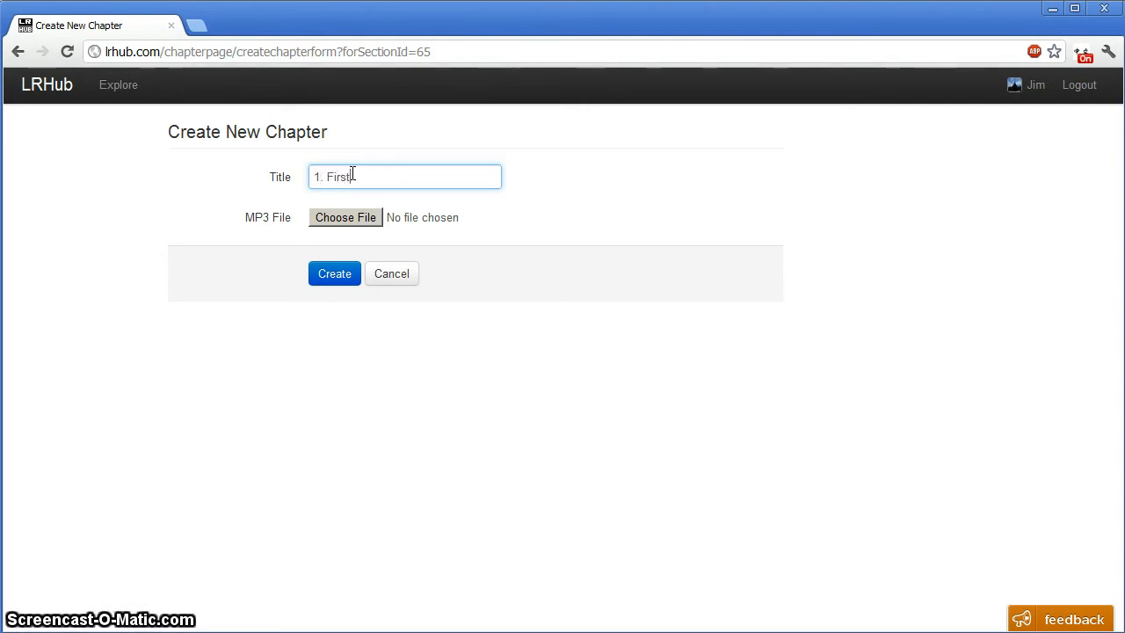
# Attach demonstration.mp3 from the sample folder as the chapter's MP3 file and create the chapter
pyautogui.click(332, 220)
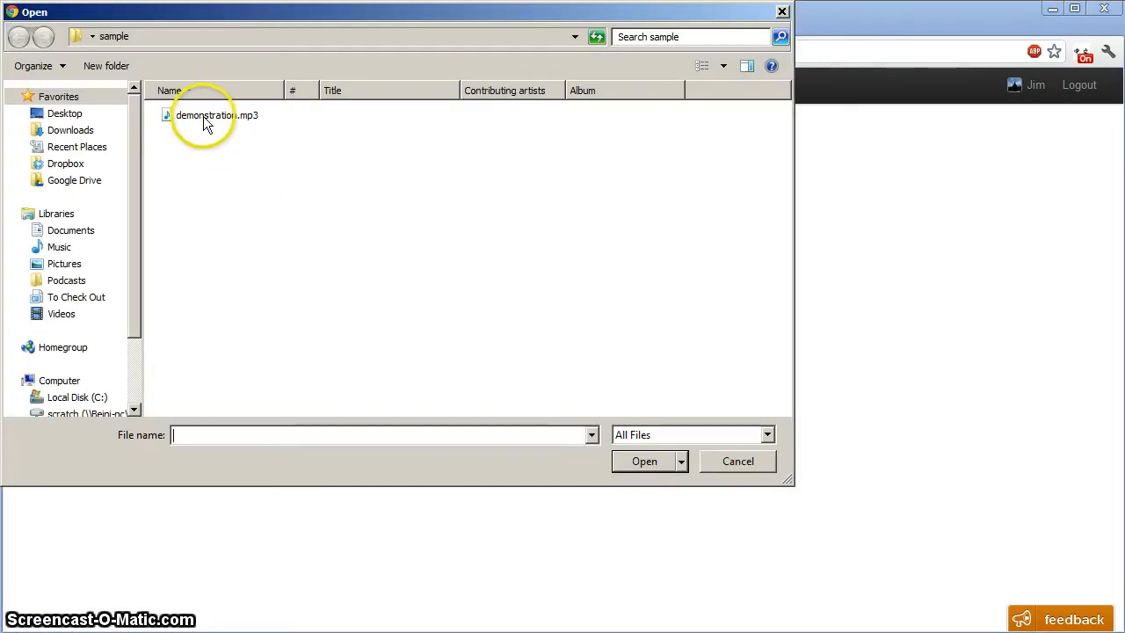
pyautogui.click(203, 123)
pyautogui.doubleClick(203, 119)
pyautogui.click(331, 275)
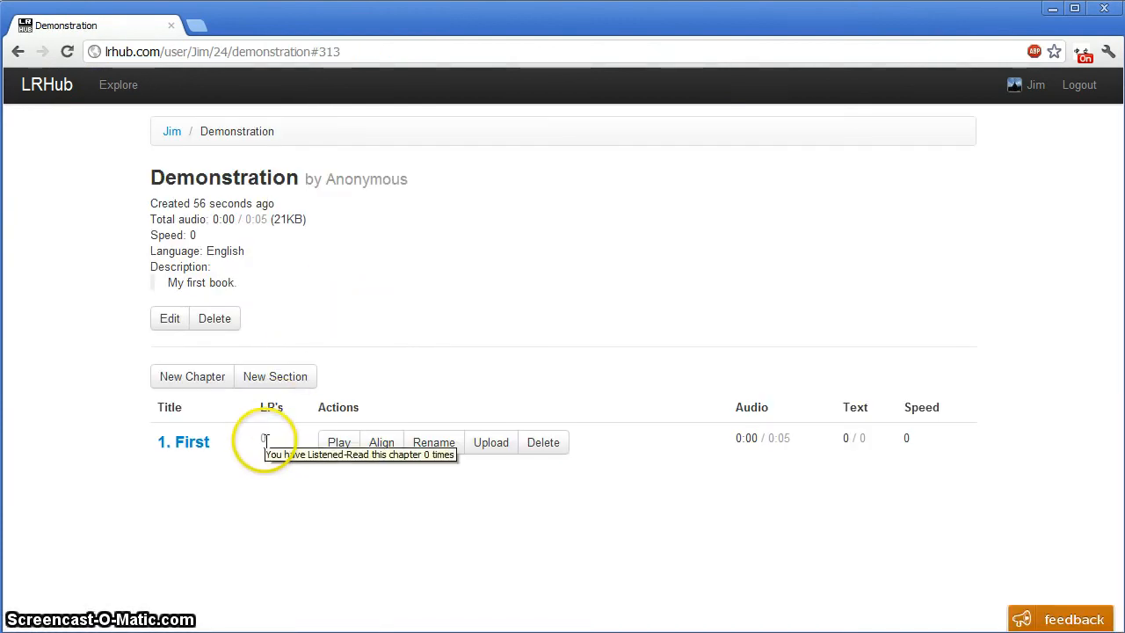
# Open the "1. First" chapter for alignment and copy the full demonstration text from Notepad into its empty text segment
pyautogui.click(379, 446)
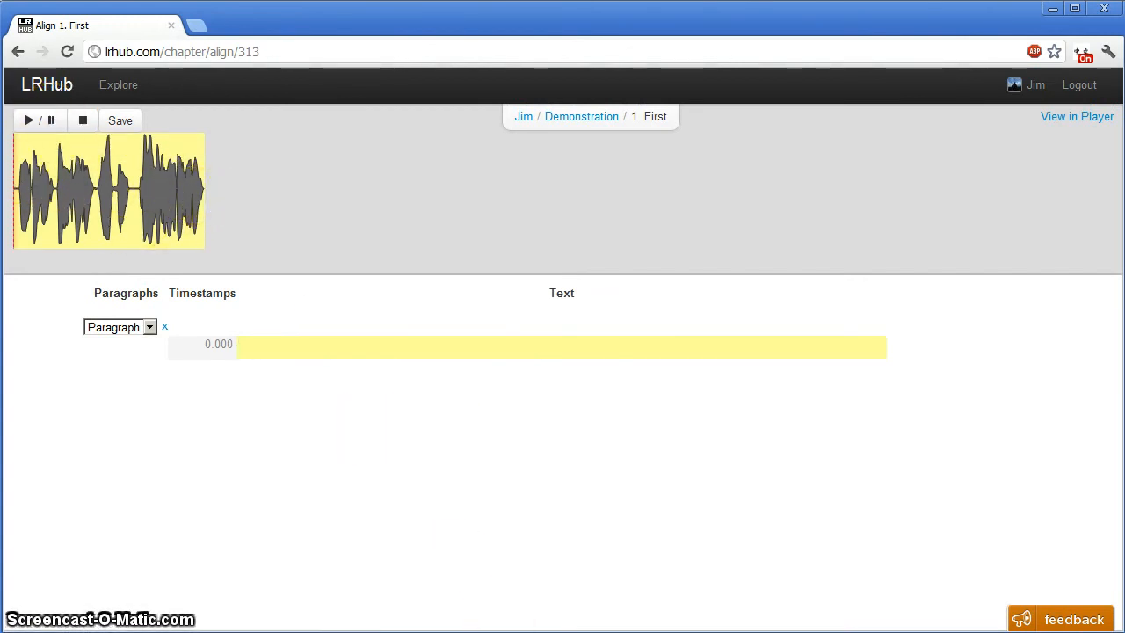
pyautogui.hotkey('alt', 'Tab')
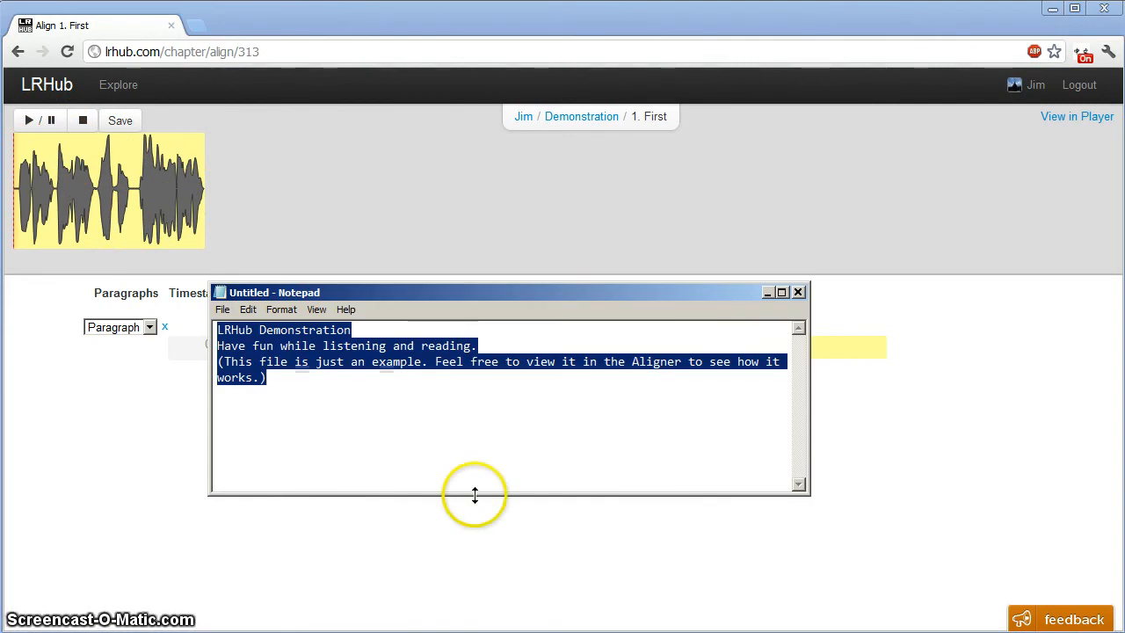
pyautogui.hotkey('alt', 'Tab')
pyautogui.write('LRHub Demonstration Have fun while listening and reading. (This file is just an example. Feel free to view it in the Aligner to see how it works.)')
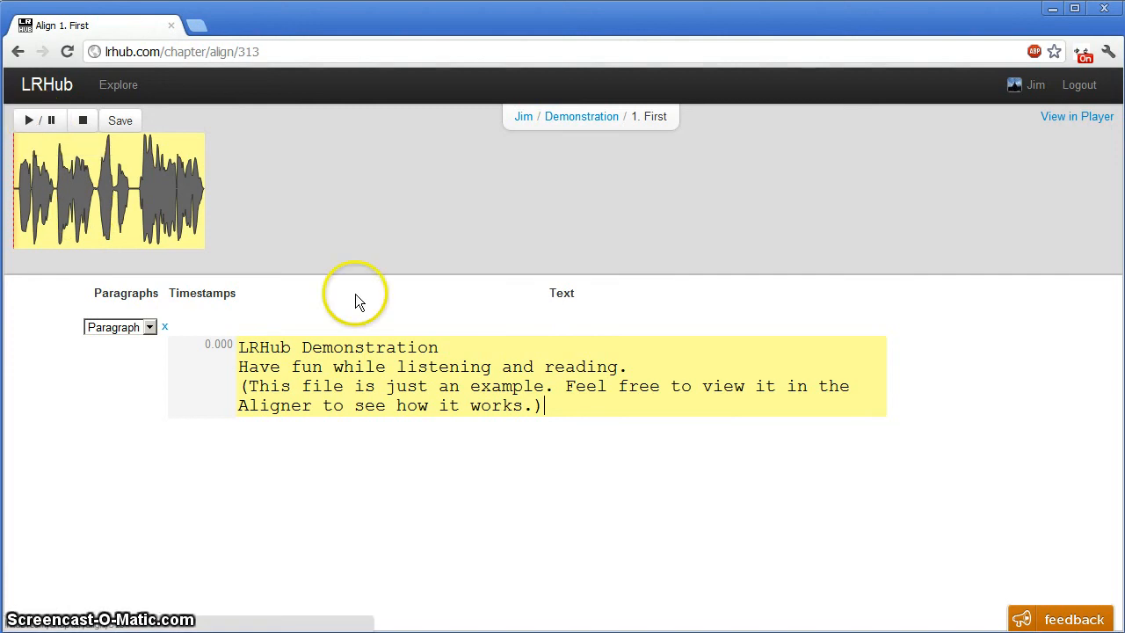
# Play the audio up to the pause after "LRHub" and split the text before "Demonstration" at 1.224 seconds
pyautogui.click(441, 341)
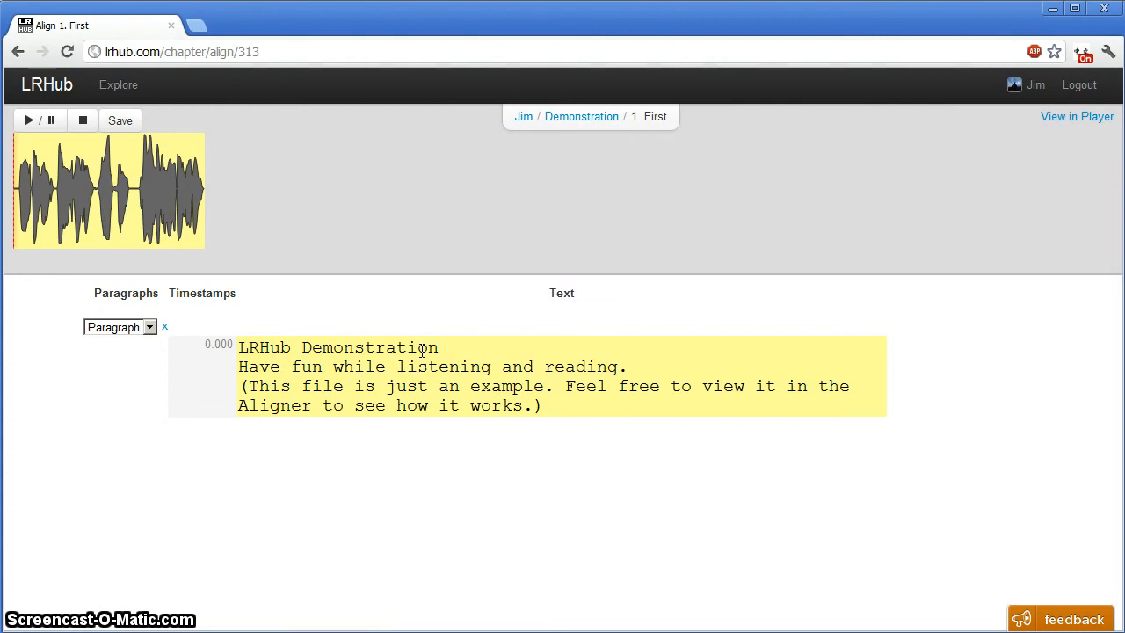
pyautogui.hotkey('ctrl', 'space')
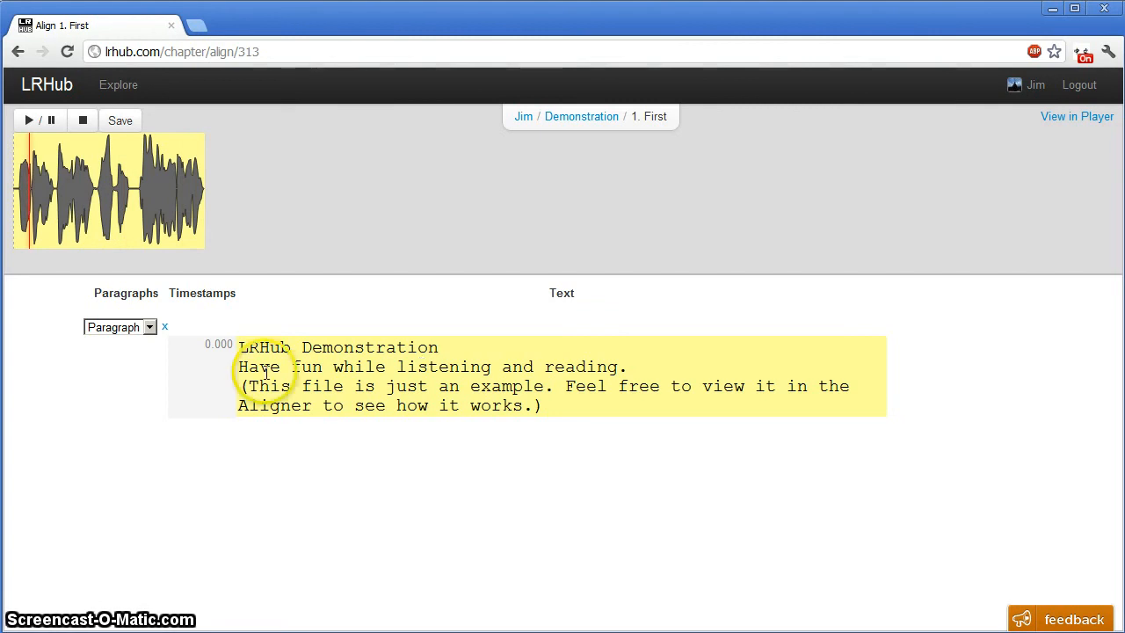
pyautogui.click(302, 348)
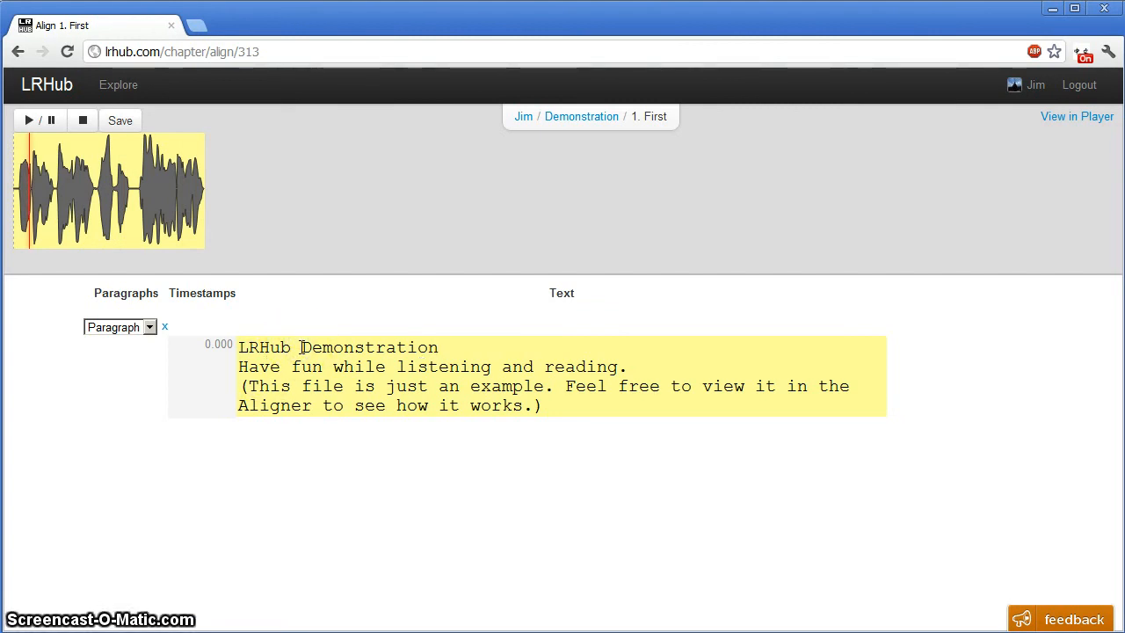
pyautogui.hotkey('ctrl', 'space')
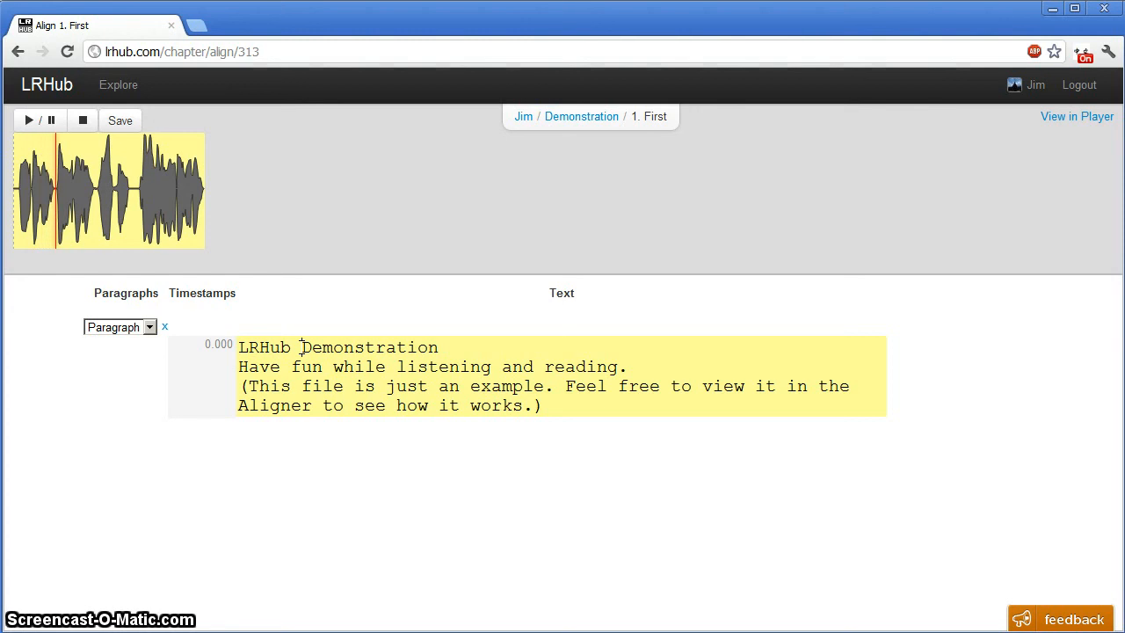
pyautogui.click(50, 192)
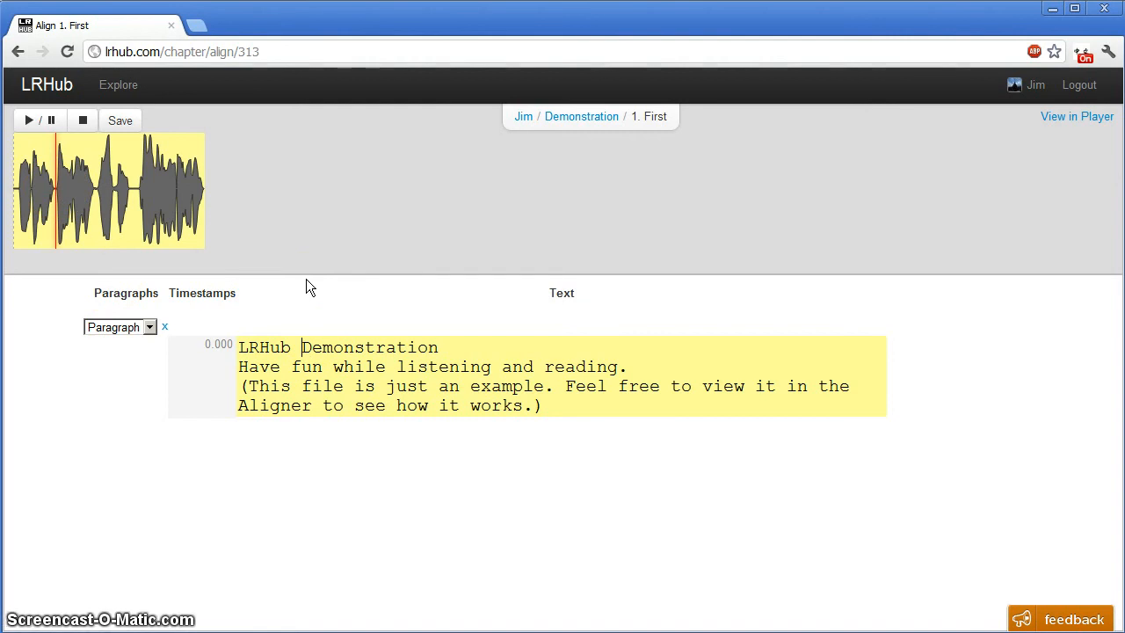
pyautogui.press('Return')
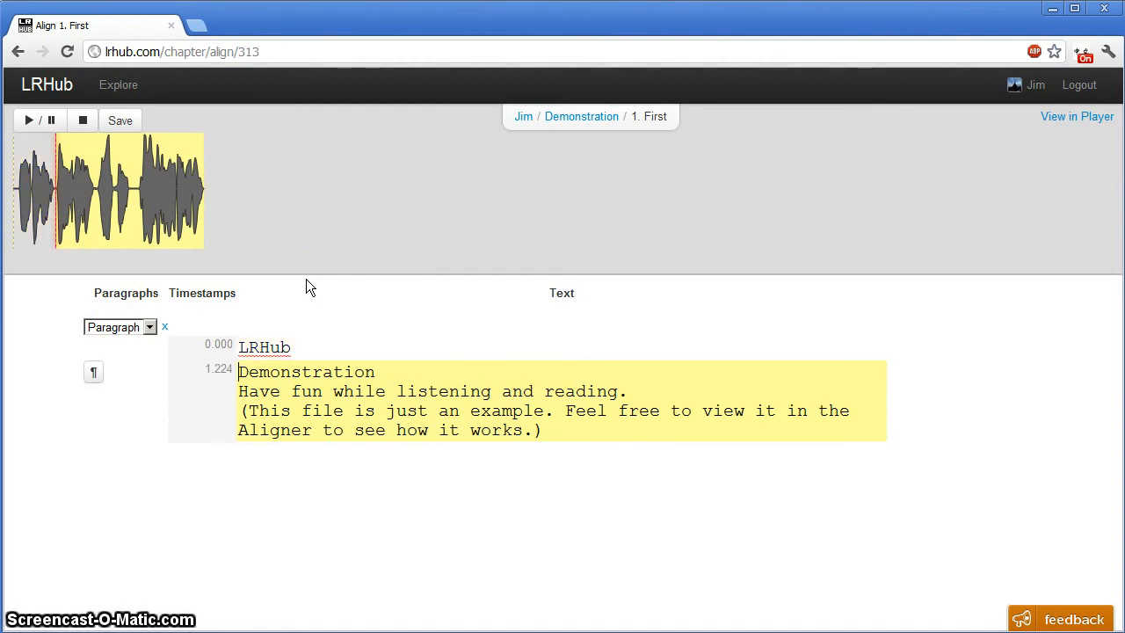
# Play the second segment up to the pause after "Demonstration" and split the text after that word at 2.340 seconds
pyautogui.click(247, 348)
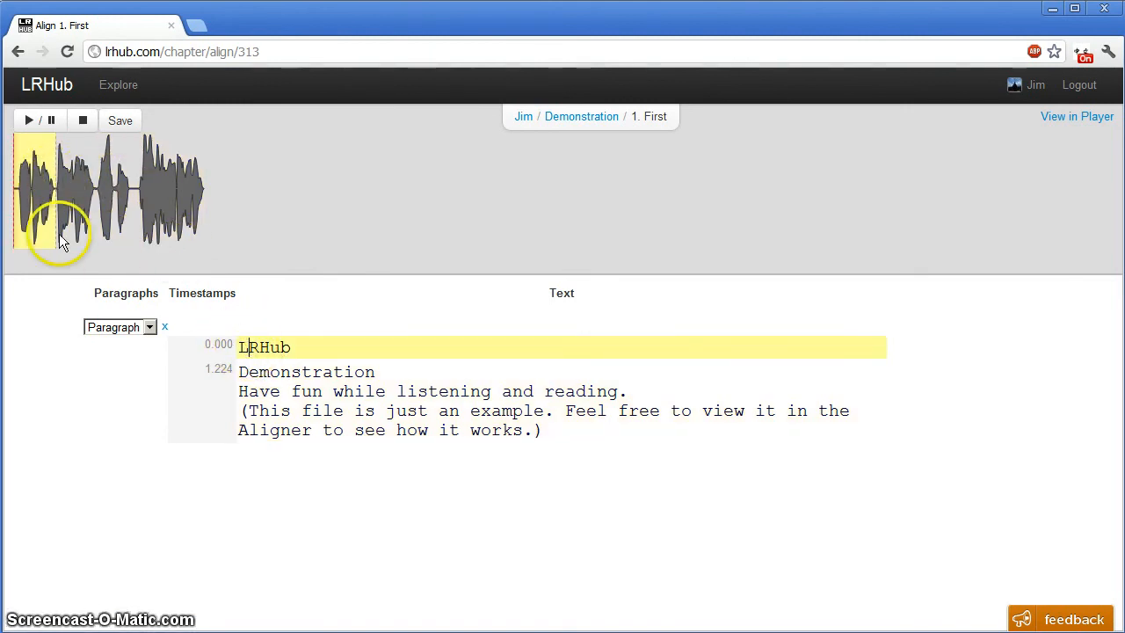
pyautogui.click(247, 390)
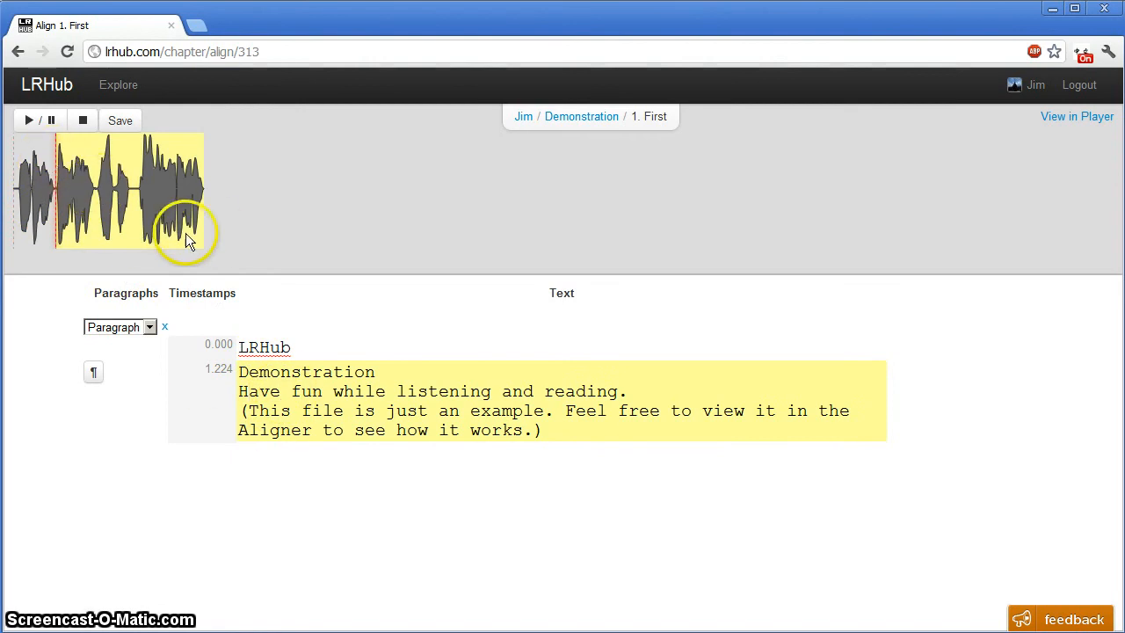
pyautogui.click(375, 374)
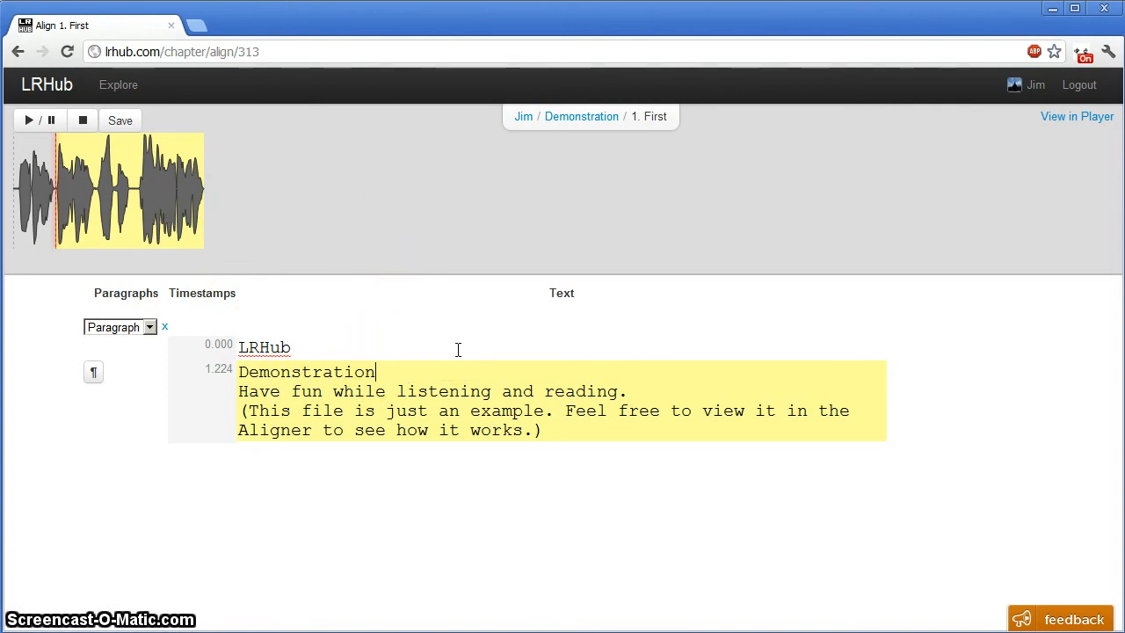
pyautogui.hotkey('ctrl', 'space')
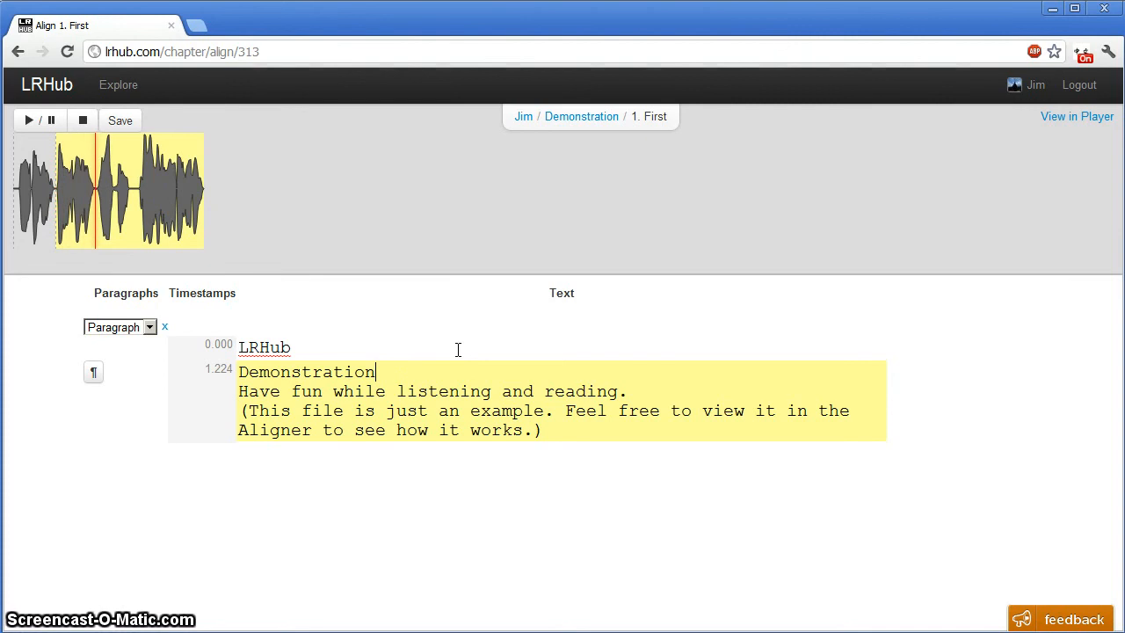
pyautogui.press('Return')
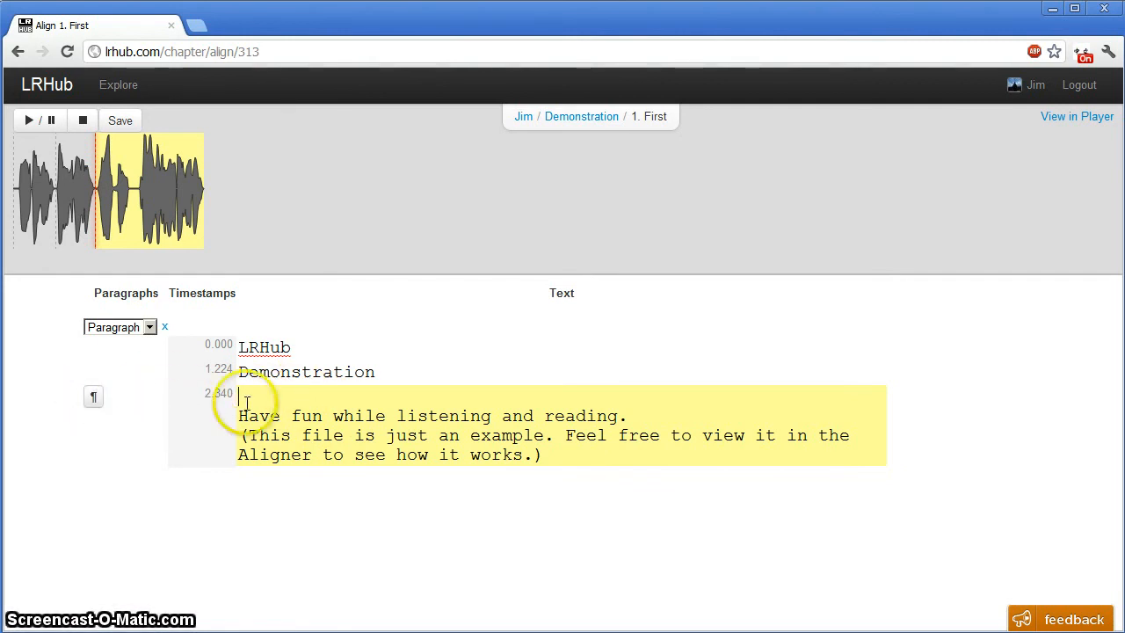
# Start a new paragraph at the "Have fun" segment without its leading blank line, and set the first paragraph's type to Title
pyautogui.click(98, 397)
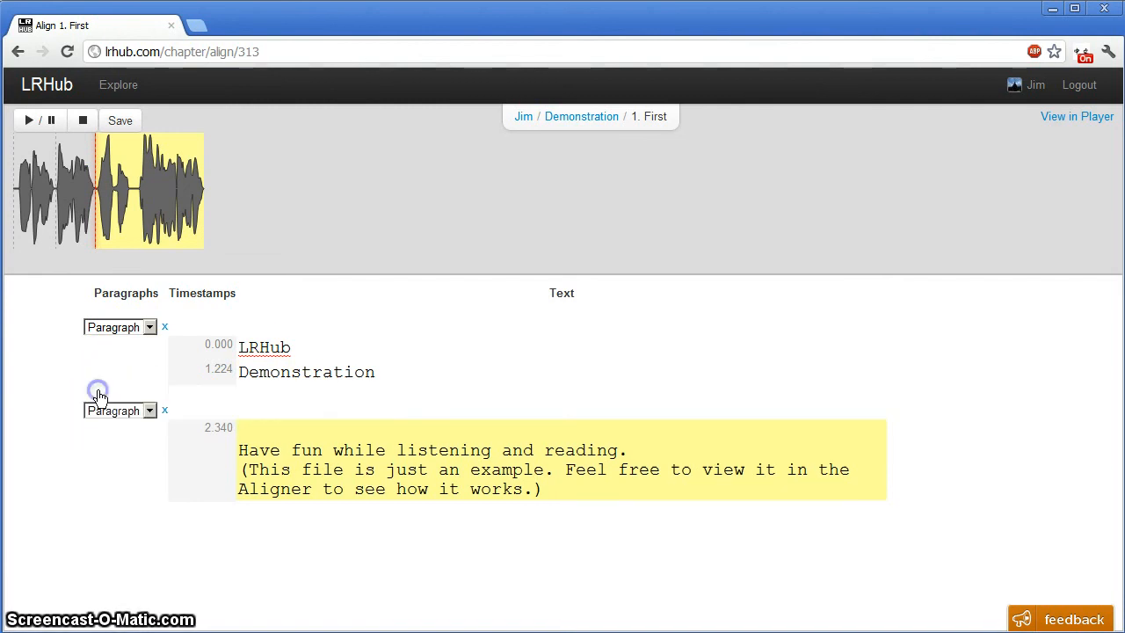
pyautogui.click(262, 430)
pyautogui.press('Delete')
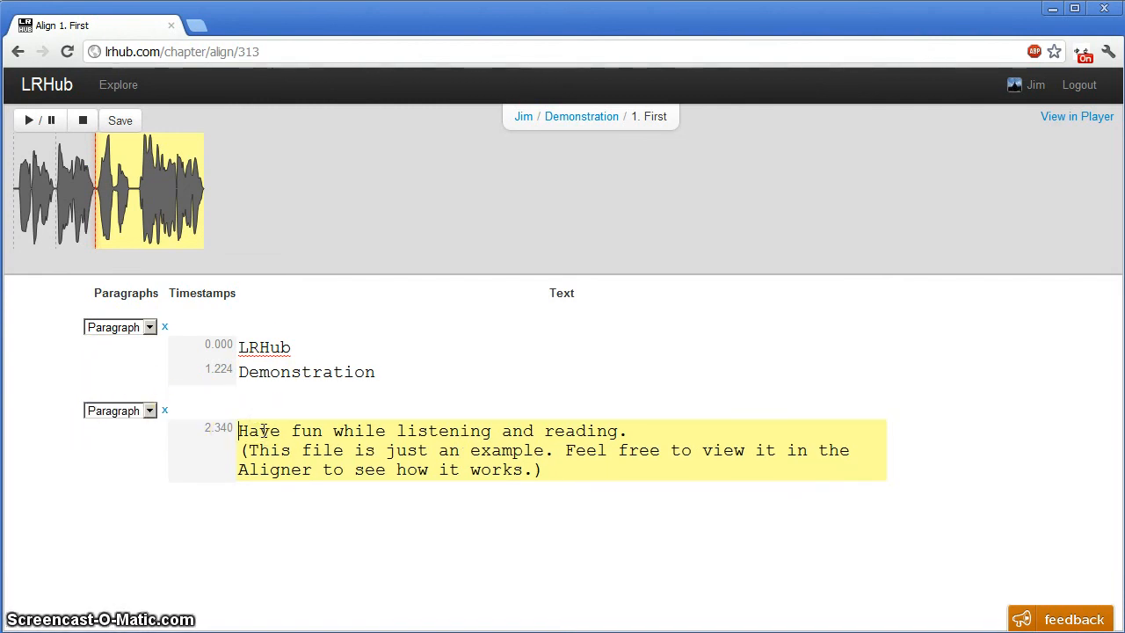
pyautogui.click(147, 329)
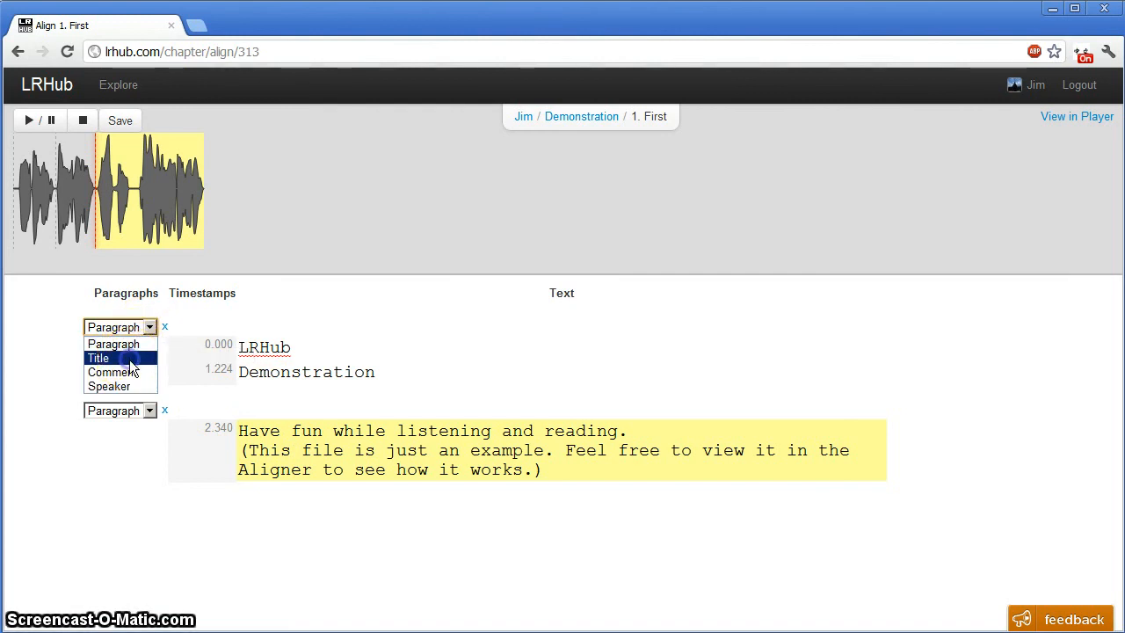
pyautogui.click(130, 361)
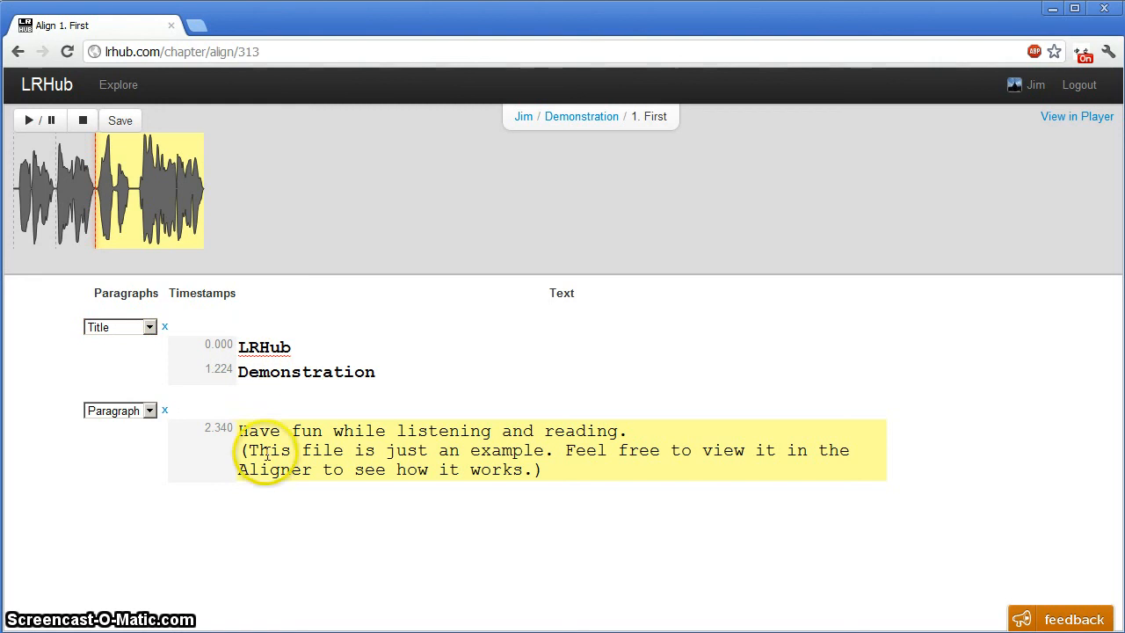
# Play on and split the text before "while" at 3.564 seconds and after "reading." at 5.401 seconds
pyautogui.click(243, 430)
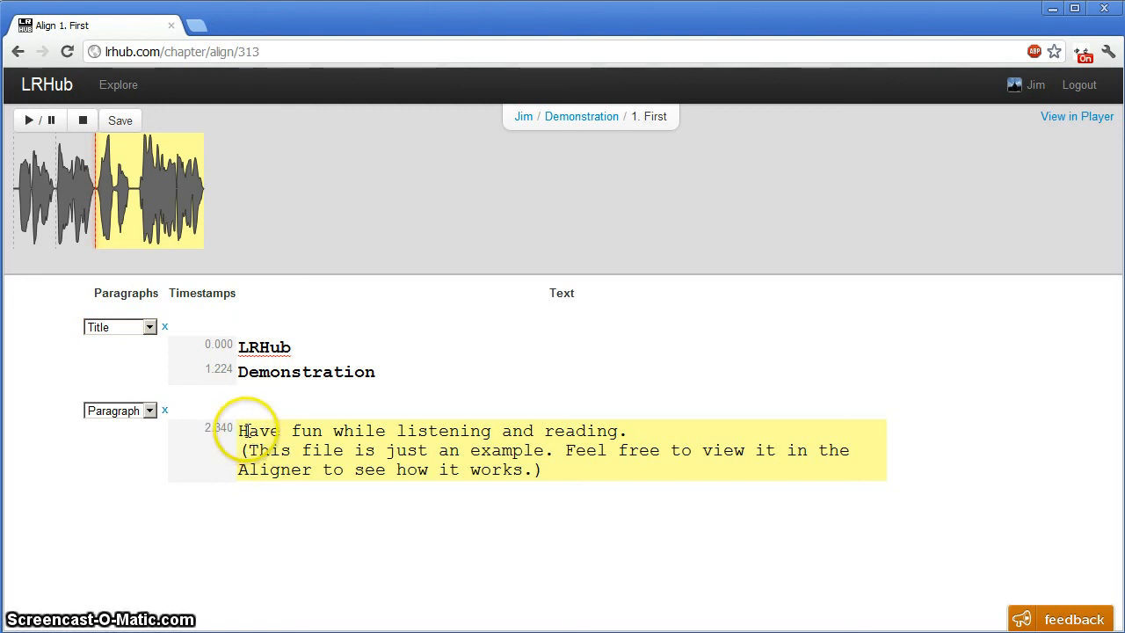
pyautogui.click(336, 433)
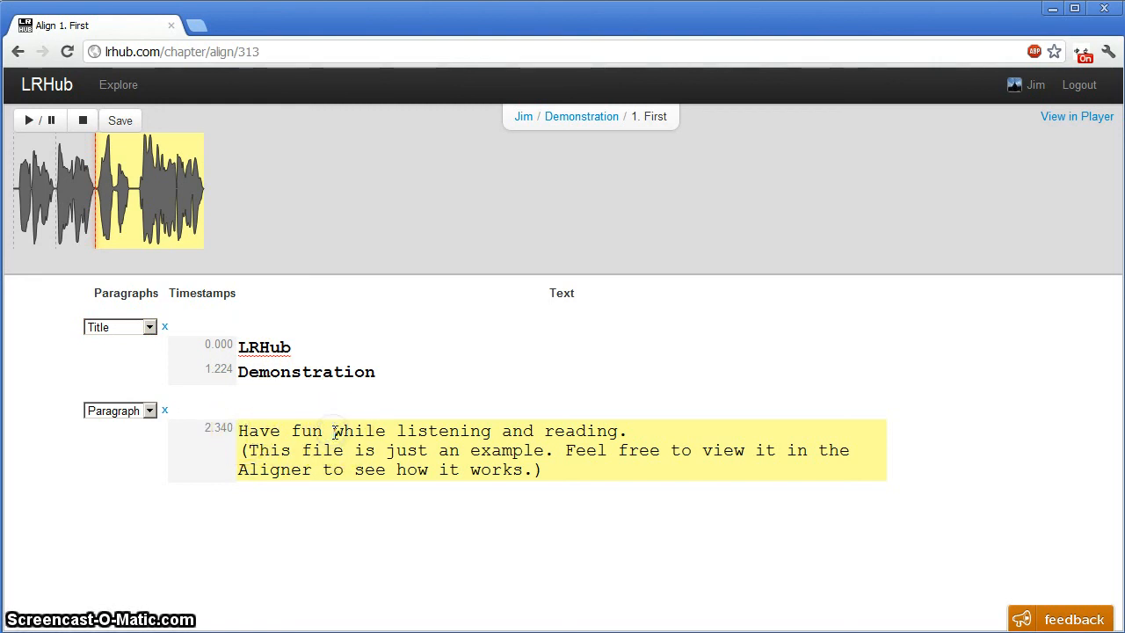
pyautogui.press('Return')
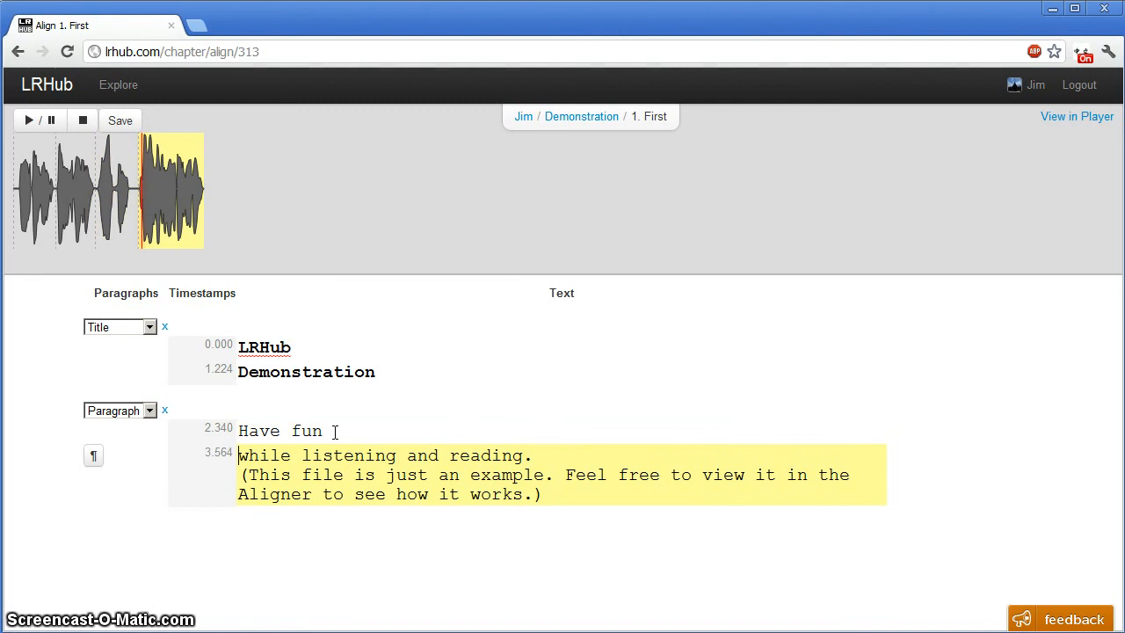
pyautogui.press('End')
pyautogui.press('Return')
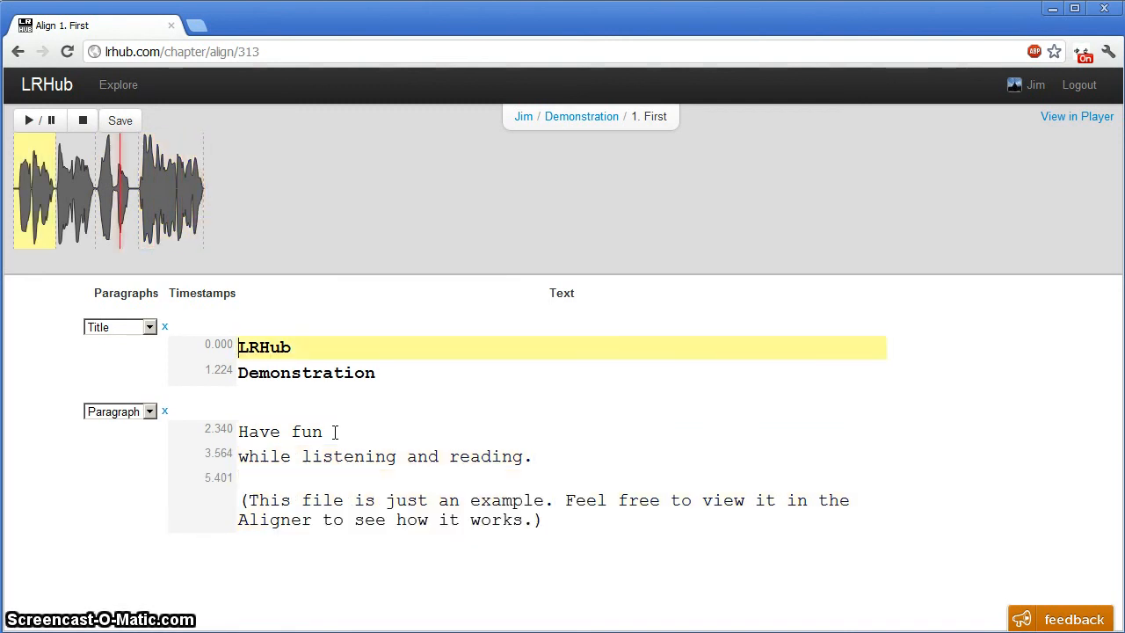
# Remove the blank line before "(This file is just an example" and make that segment a separate paragraph of type Comment
pyautogui.click(288, 488)
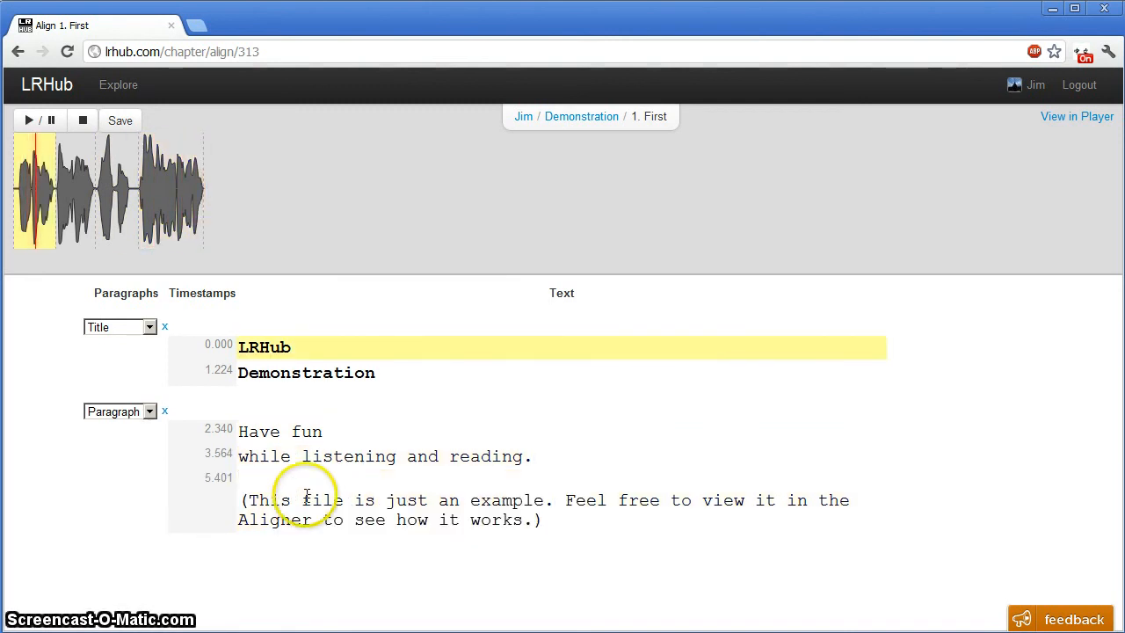
pyautogui.press('Delete')
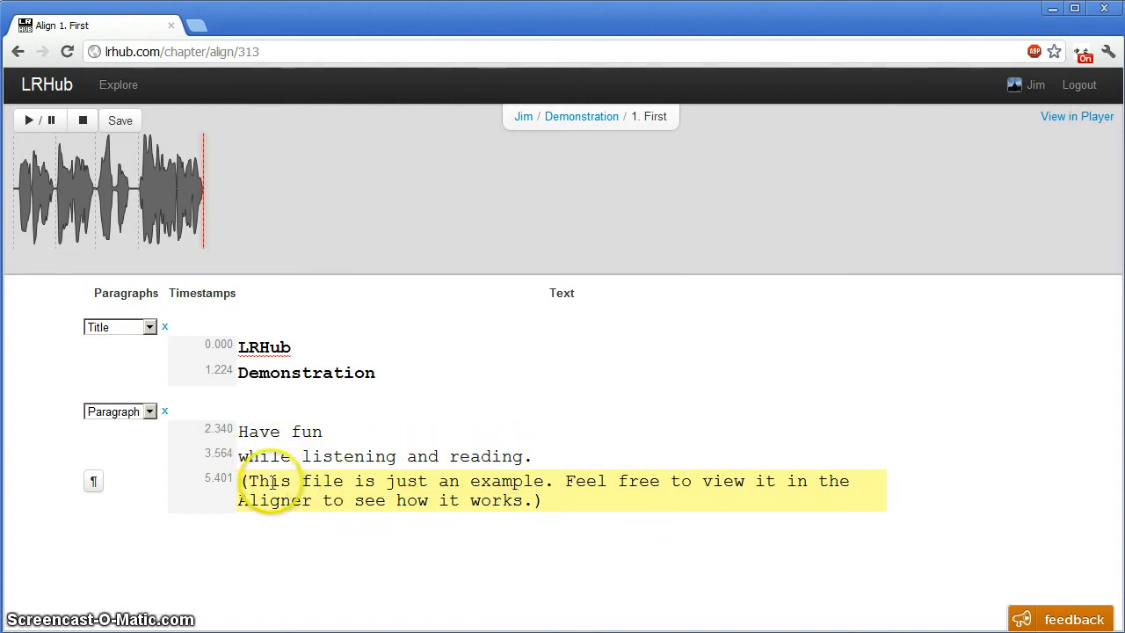
pyautogui.click(94, 483)
pyautogui.click(122, 494)
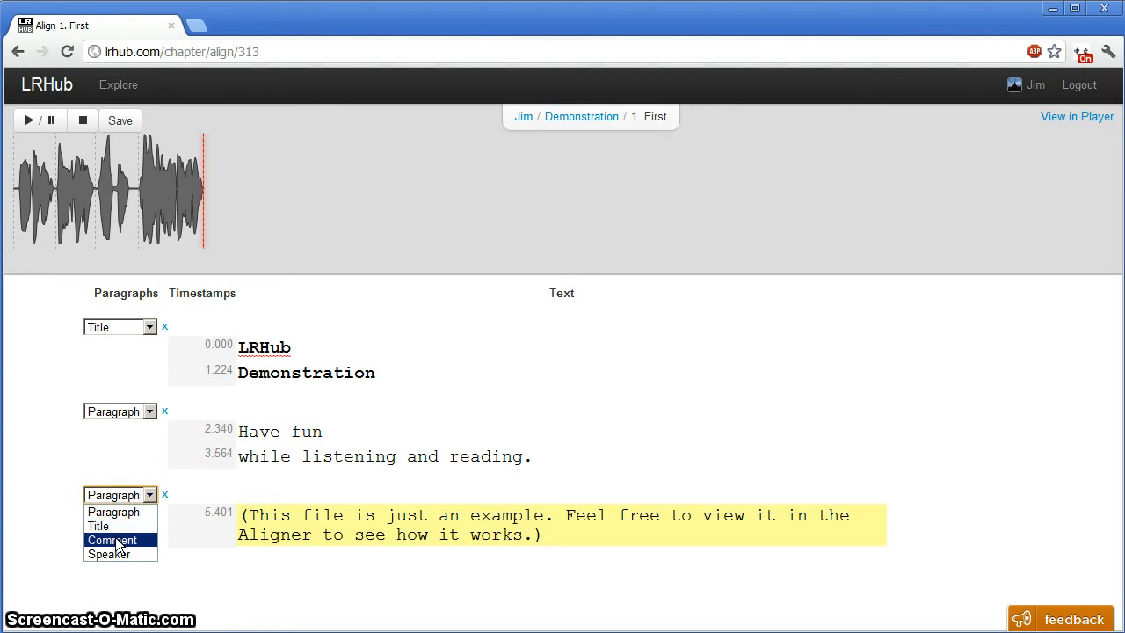
pyautogui.click(117, 540)
# Go through the title and paragraph segments to check which part of the waveform each one covers
pyautogui.click(306, 453)
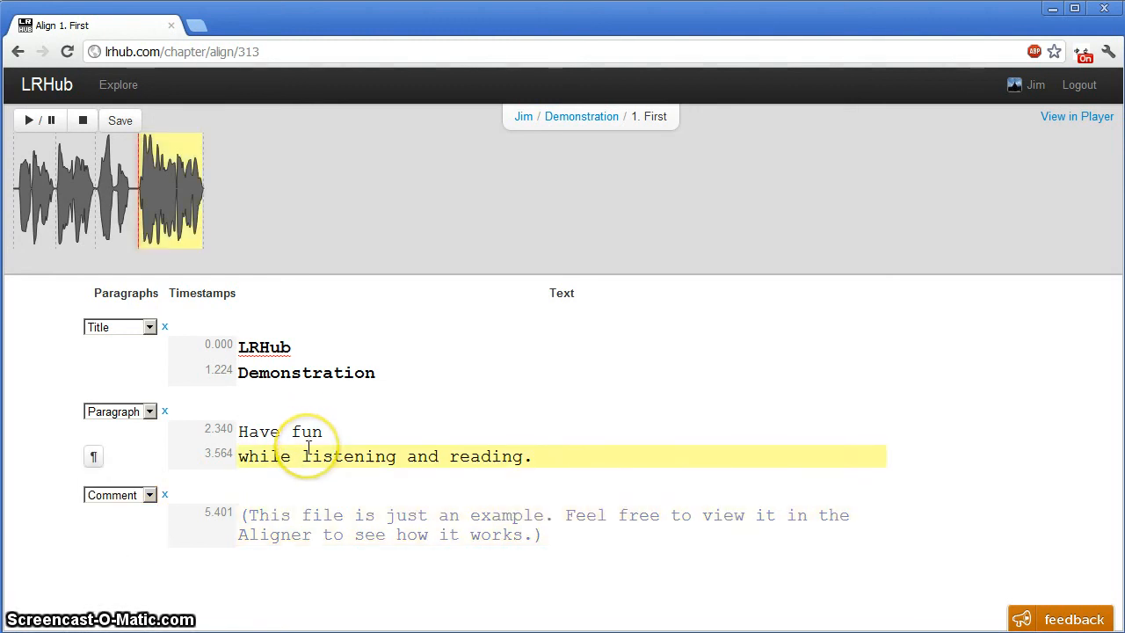
pyautogui.click(303, 440)
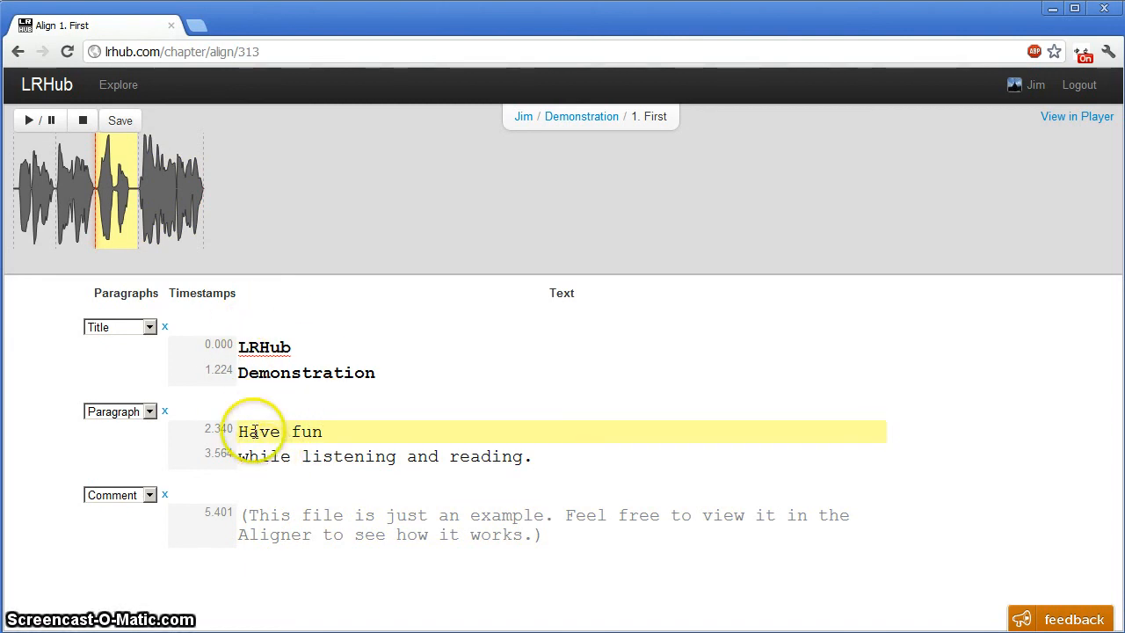
pyautogui.click(258, 346)
pyautogui.press('Right')
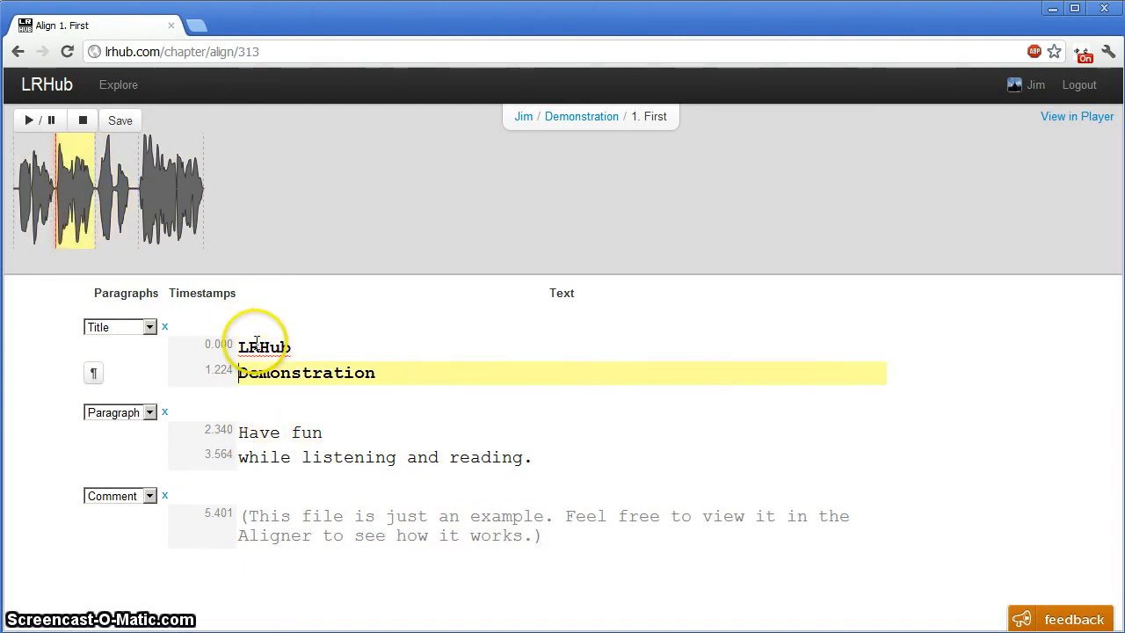
pyautogui.press('Down')
pyautogui.press('Down')
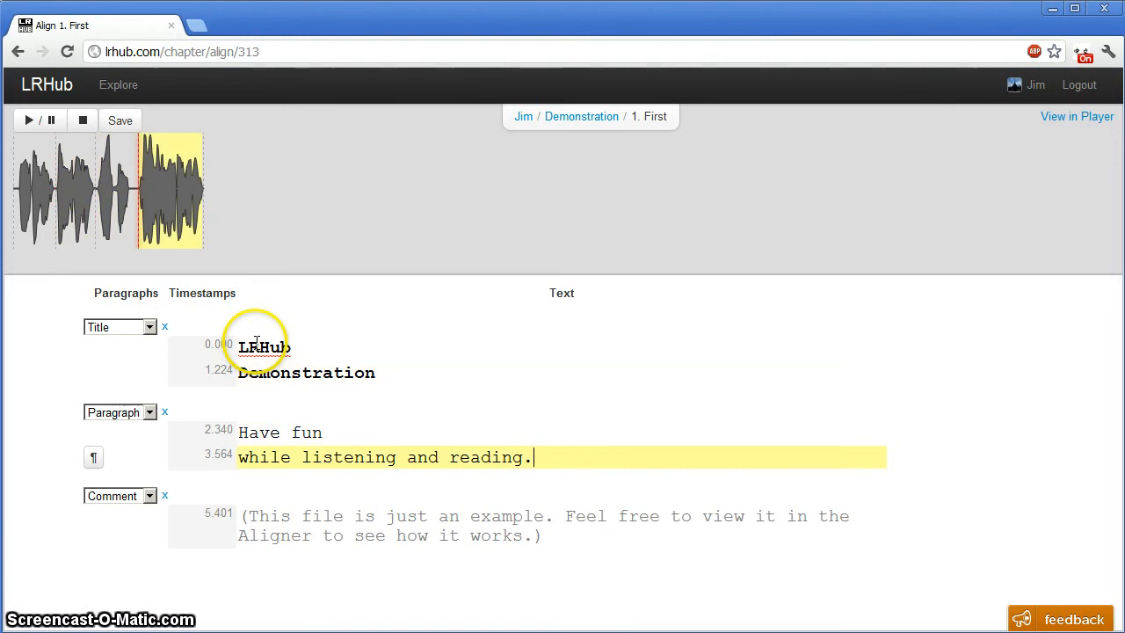
pyautogui.press('Up')
pyautogui.press('Up')
pyautogui.press('Up')
pyautogui.press('Down')
pyautogui.press('End')
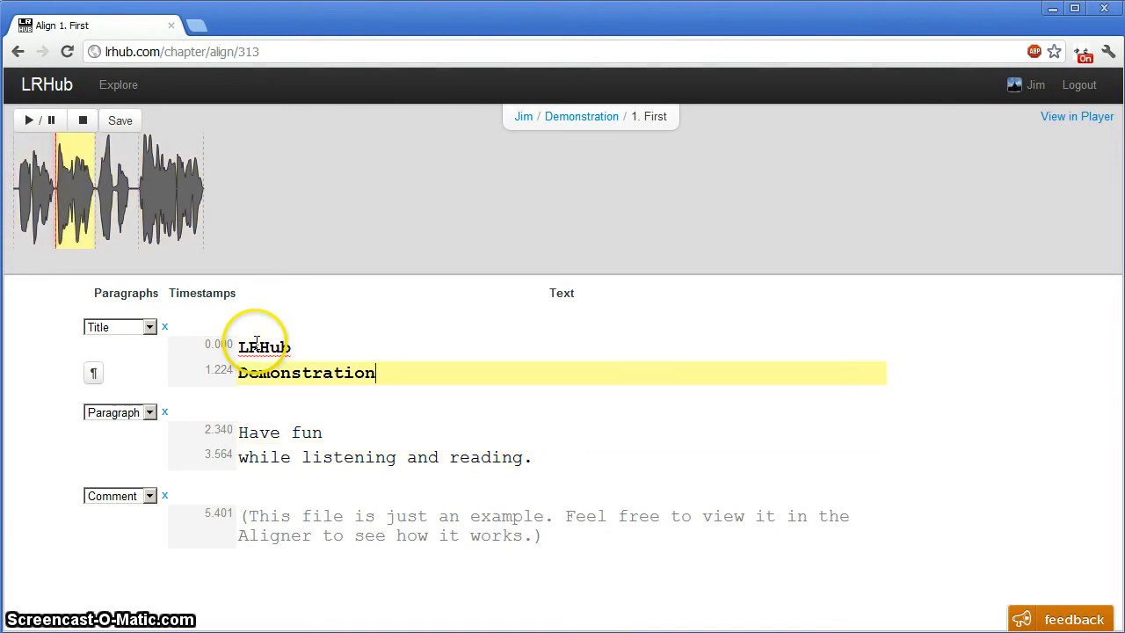
pyautogui.press('Down')
pyautogui.press('End')
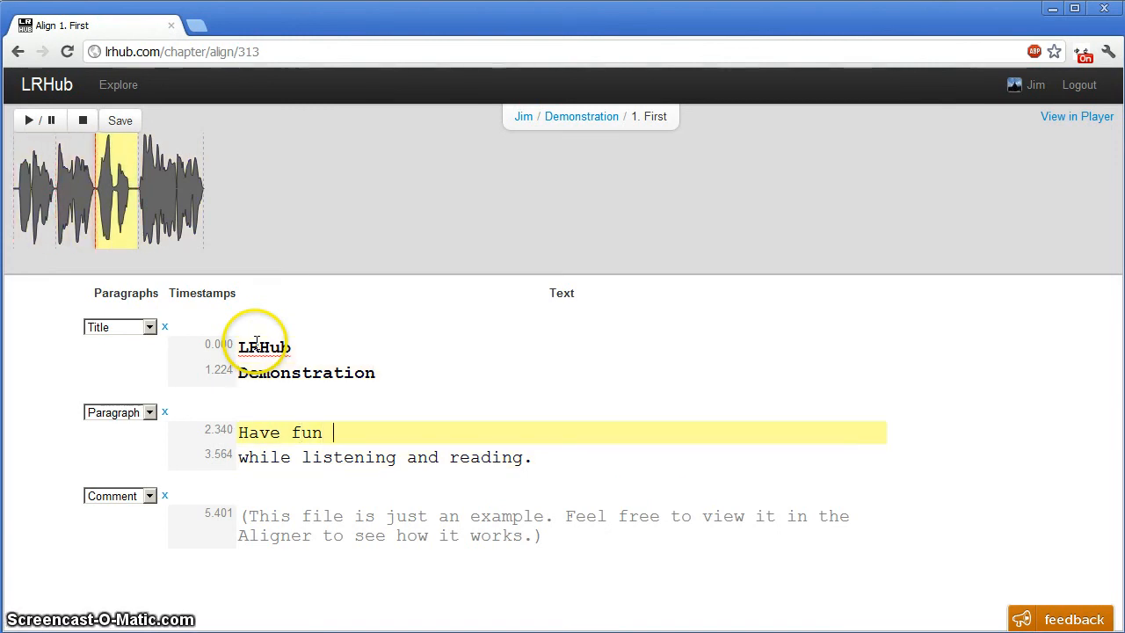
# Try splitting the last audio segment before "listening" at 4.212 seconds, and merge the two pieces back together
pyautogui.press('Down')
pyautogui.press('Right')
pyautogui.press('Right')
pyautogui.press('Right')
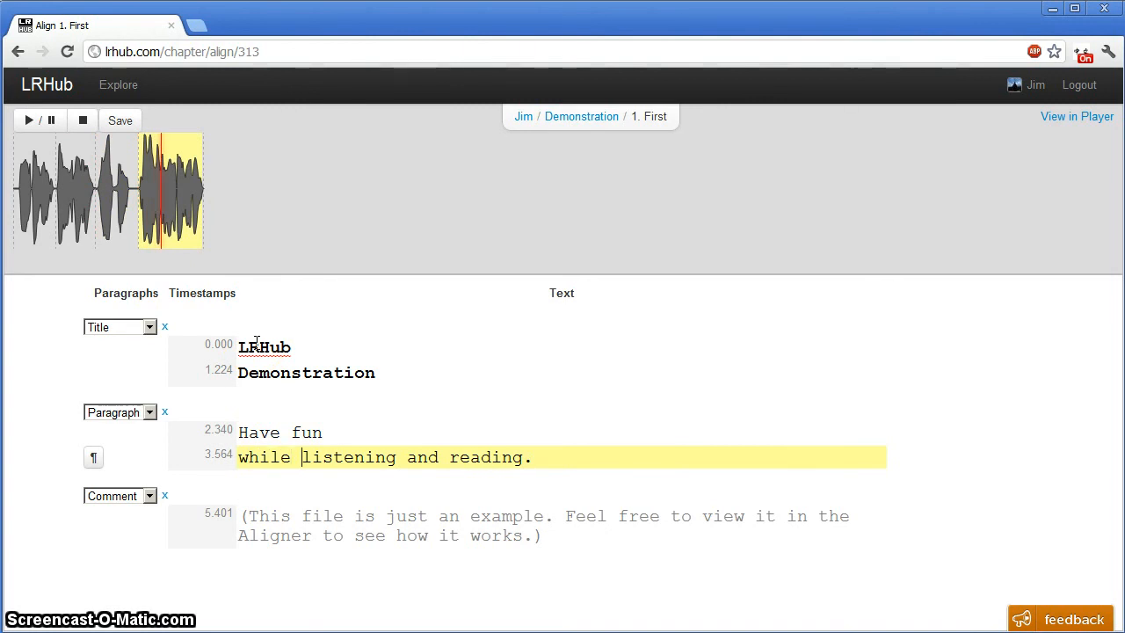
pyautogui.press('Return')
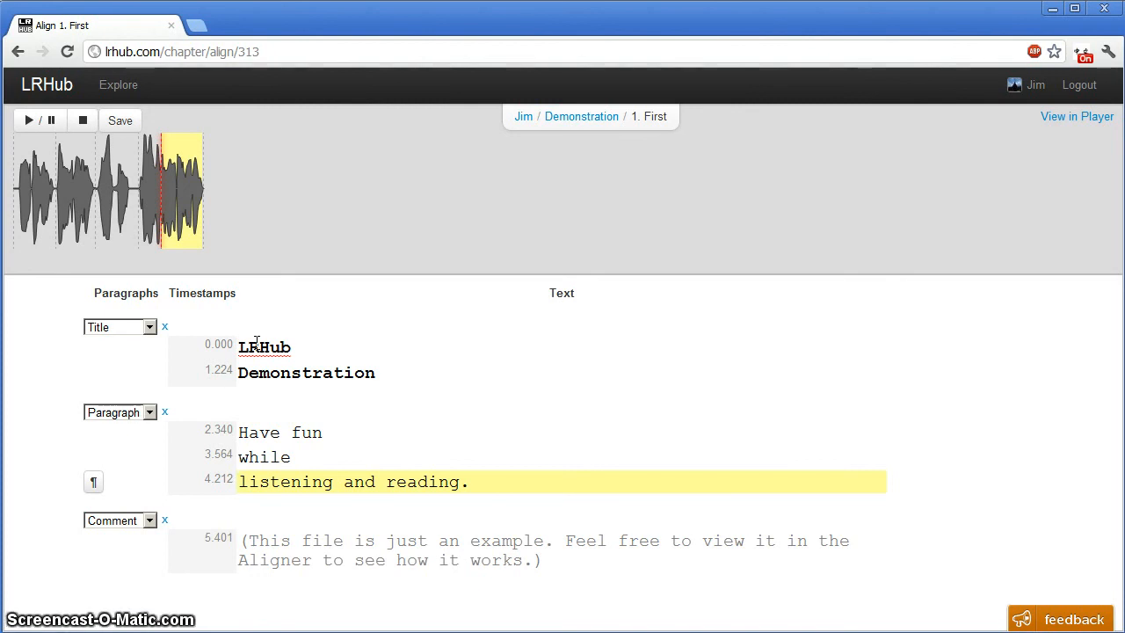
pyautogui.press('Left')
pyautogui.press('Right')
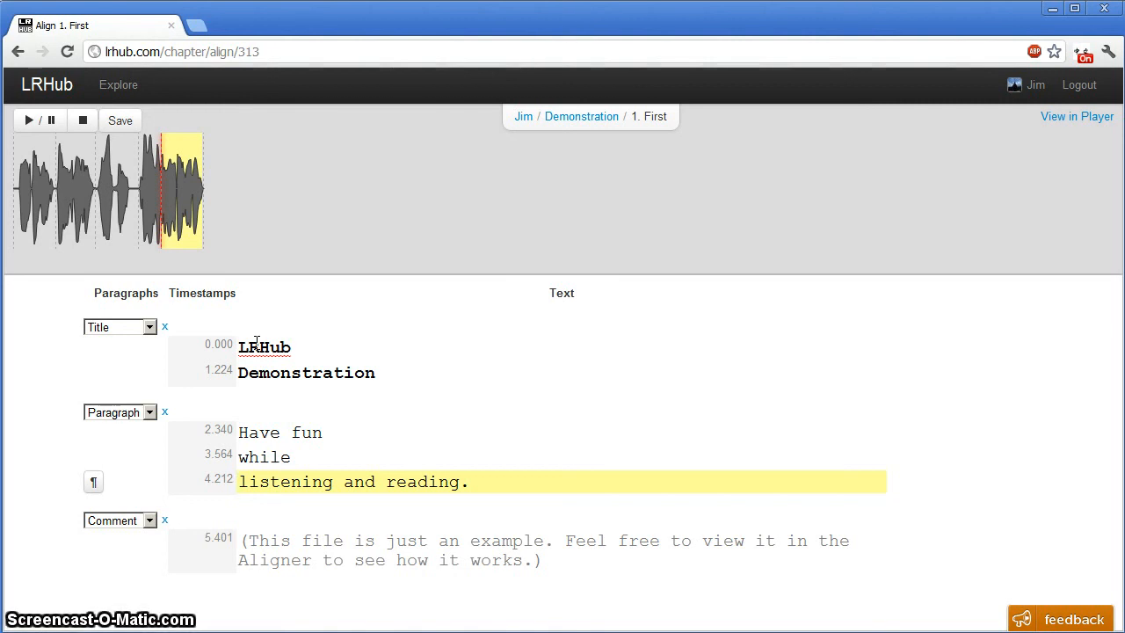
pyautogui.press('BackSpace')
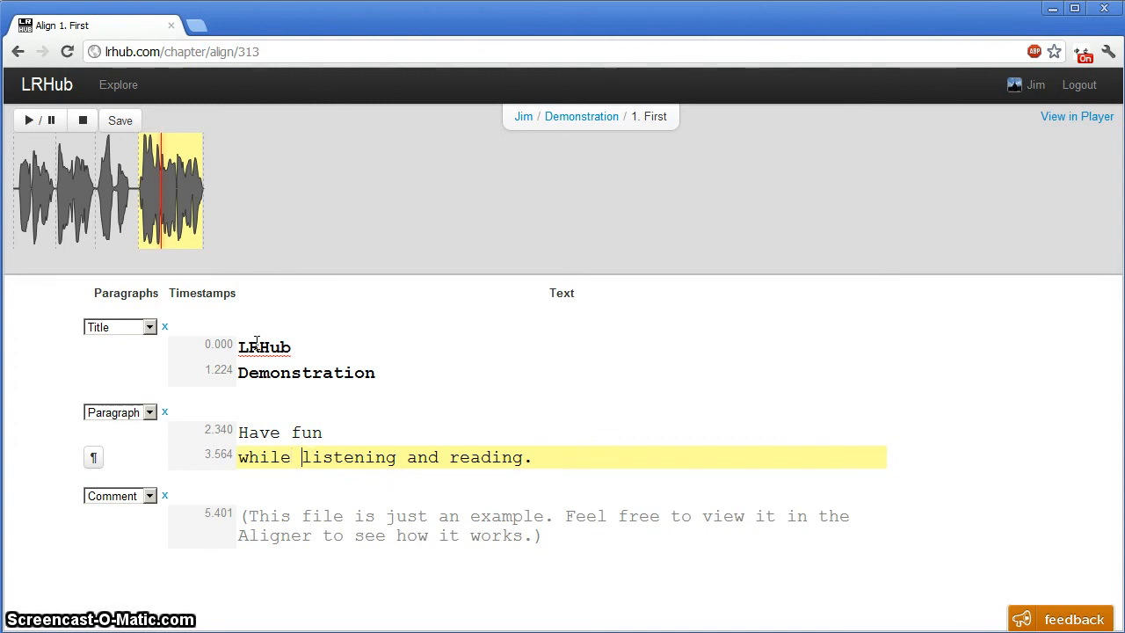
# Move back and forth between the text segments to review their matching audio sections
pyautogui.press('Up')
pyautogui.press('Up')
pyautogui.press('Up')
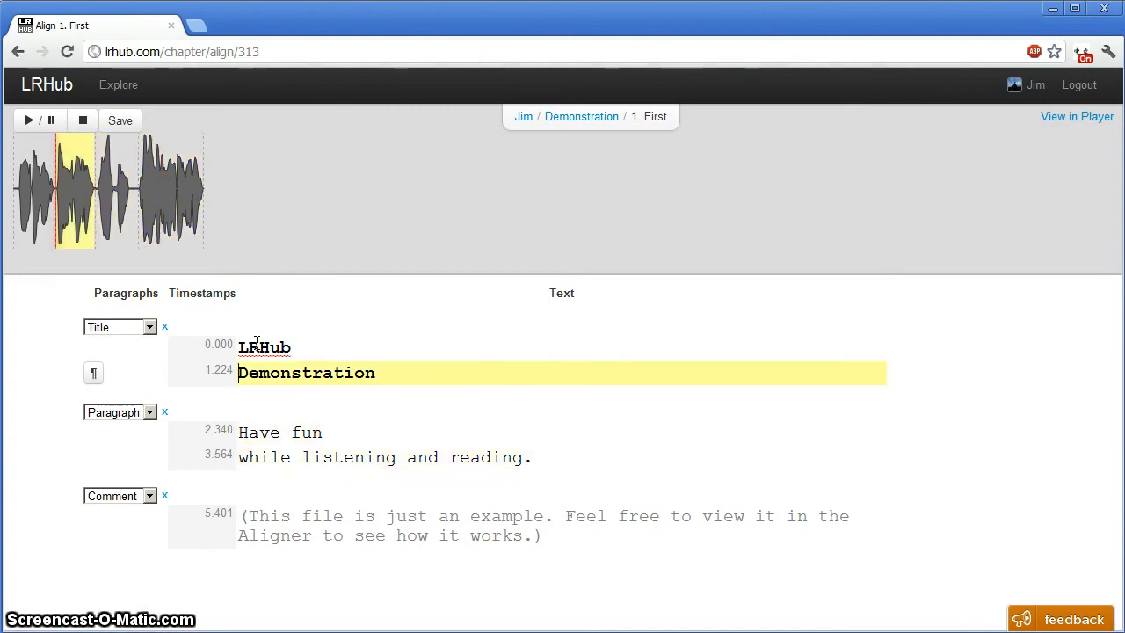
pyautogui.press('Down')
pyautogui.press('Down')
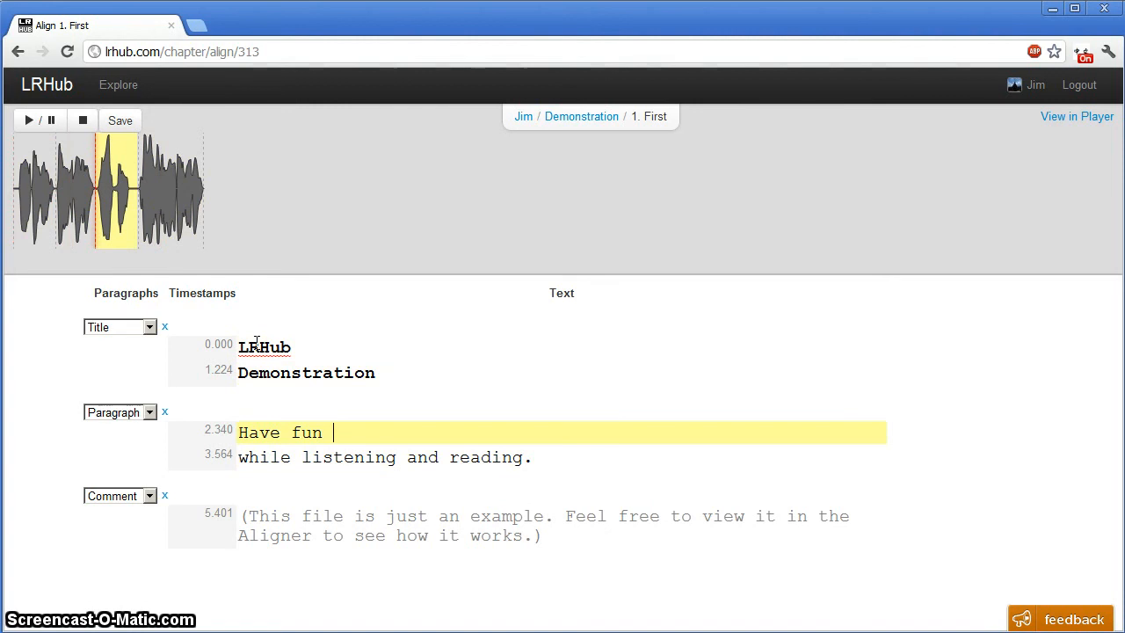
pyautogui.press('Up')
pyautogui.press('Up')
pyautogui.press('Down')
pyautogui.press('Down')
pyautogui.press('Down')
pyautogui.press('Down')
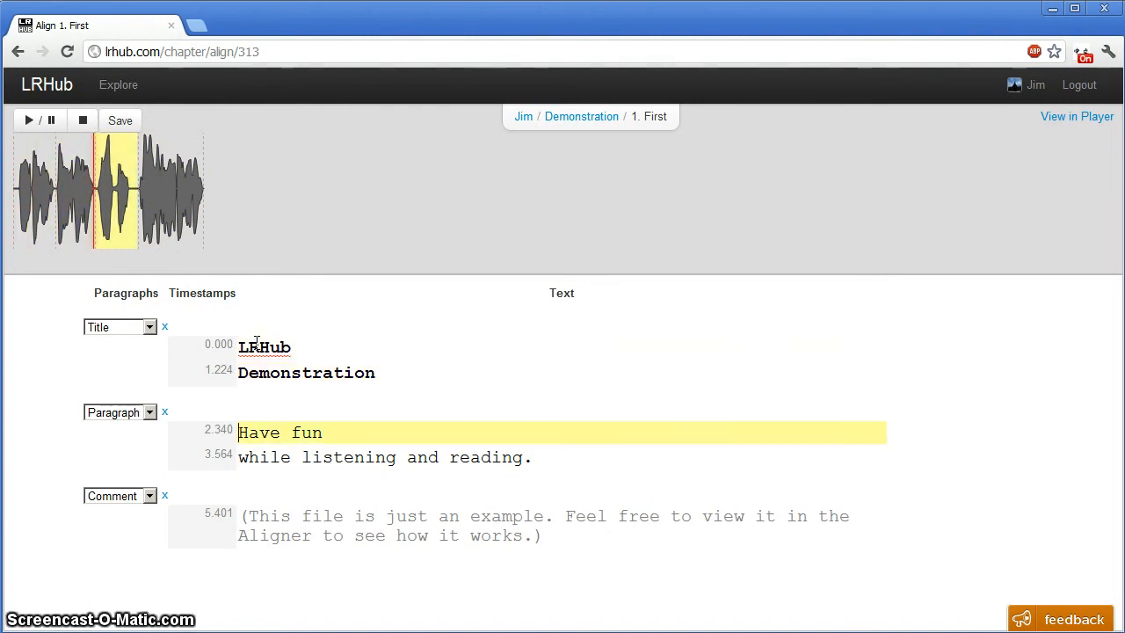
pyautogui.press('Up')
pyautogui.press('Up')
pyautogui.press('Up')
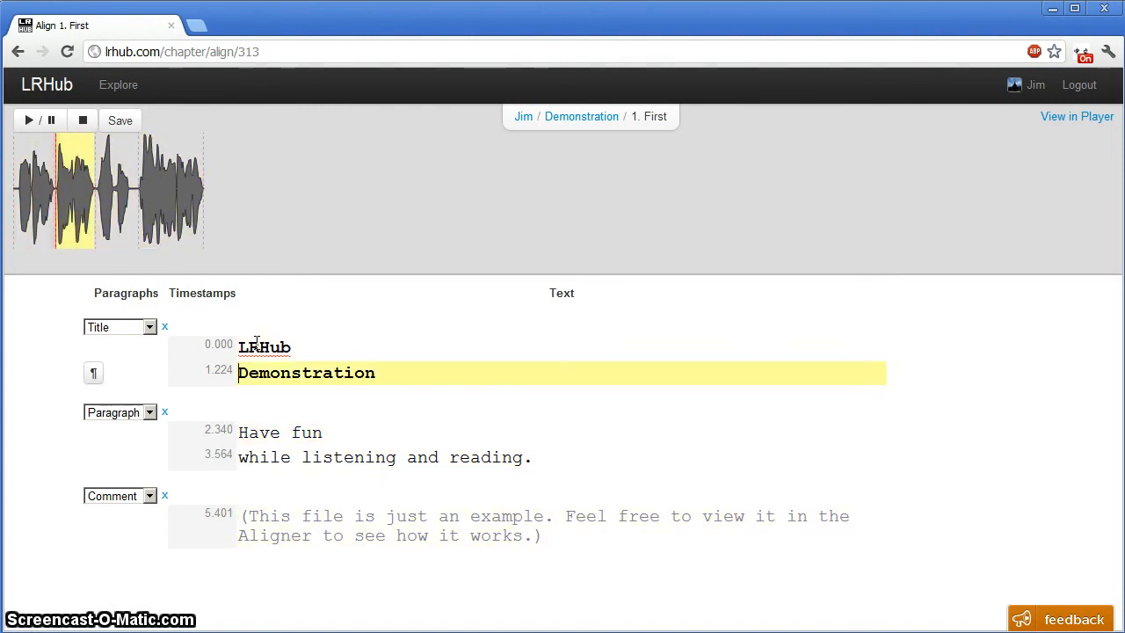
# Remove the paragraph break before "Have fun" and insert it again at the same segment
pyautogui.click(239, 433)
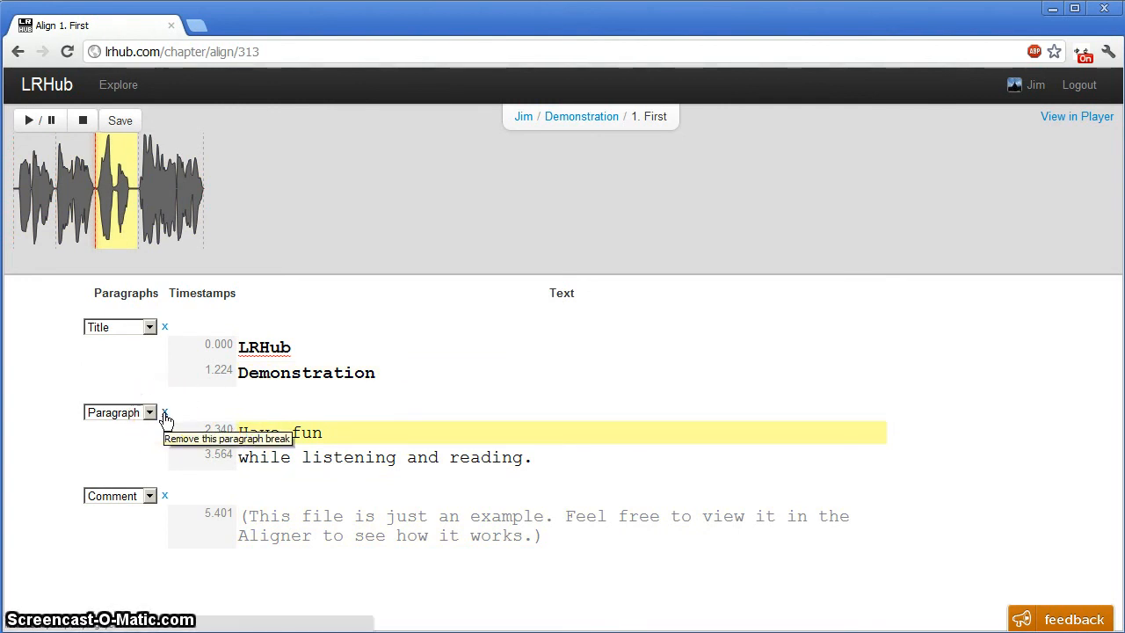
pyautogui.click(164, 413)
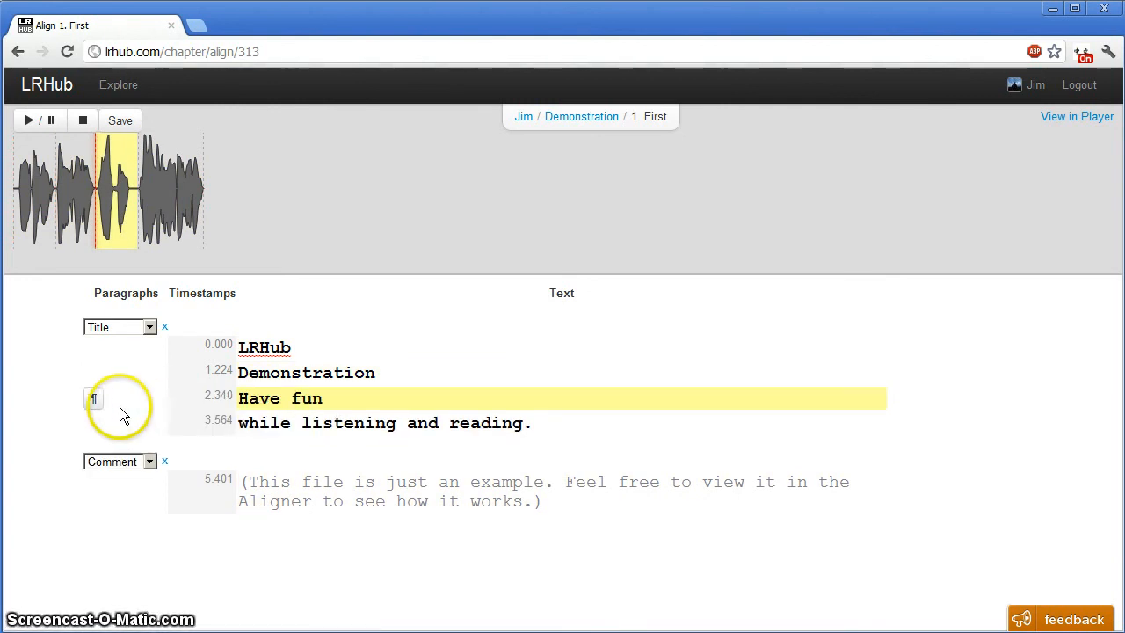
pyautogui.click(93, 400)
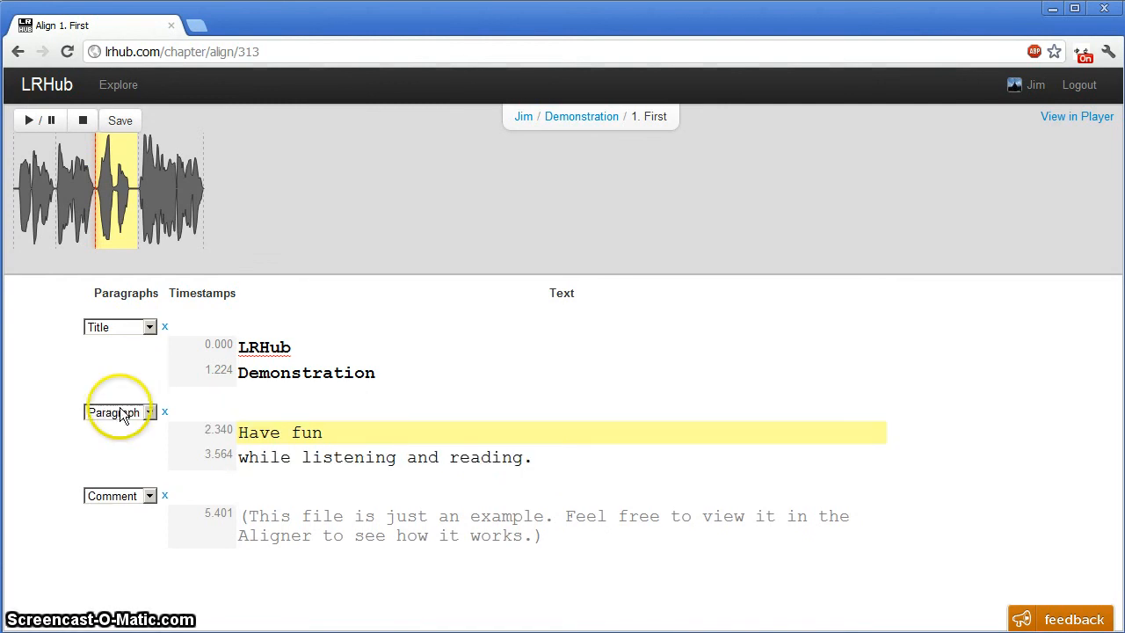
# Save the chapter's alignment
pyautogui.click(128, 123)
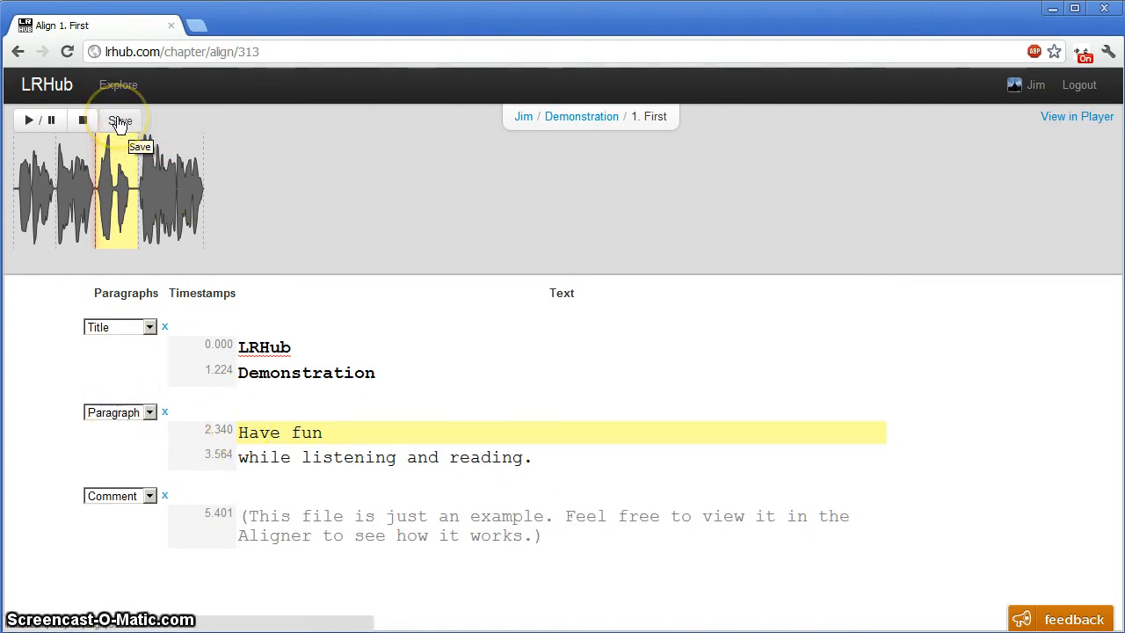
pyautogui.click(121, 122)
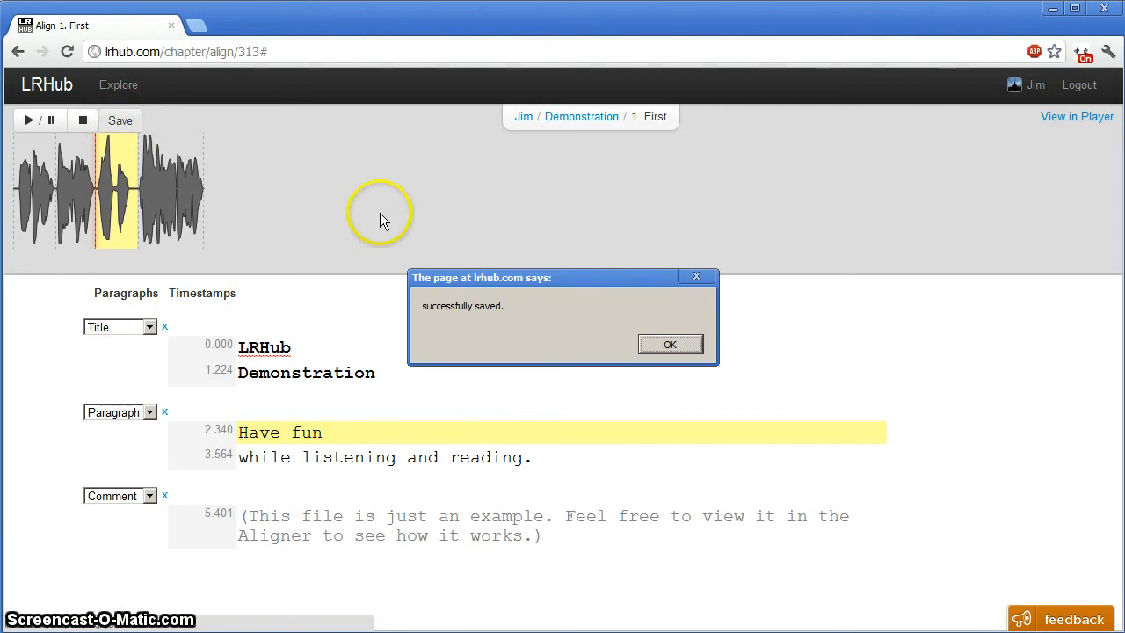
# Open the saved chapter in the player and play its audio from the word "LRHub" in the title
pyautogui.click(647, 341)
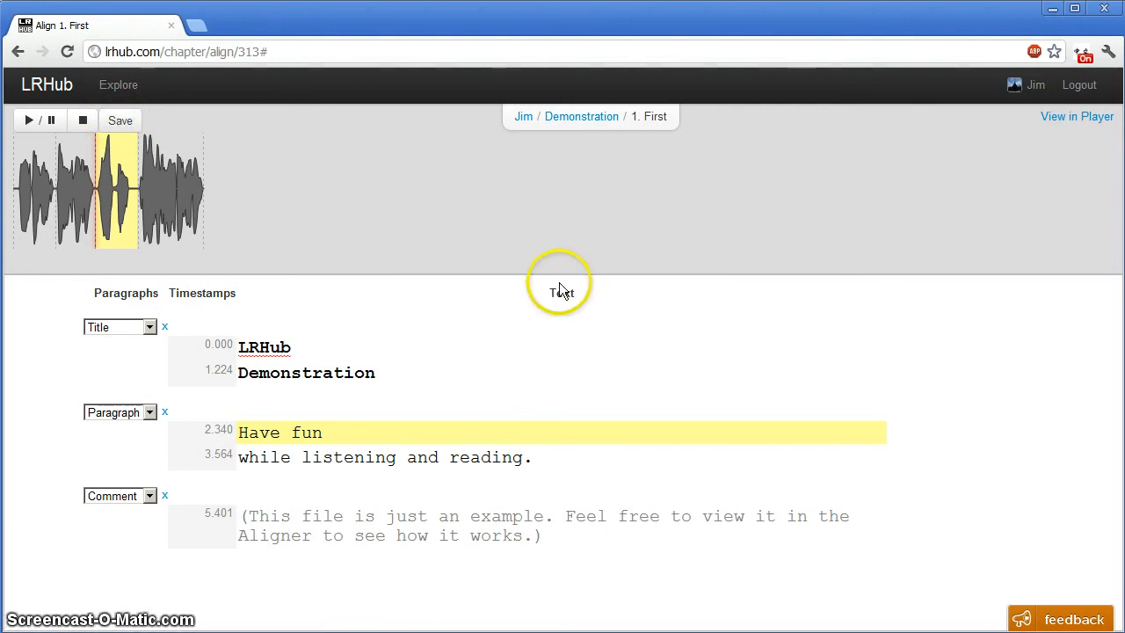
pyautogui.click(1066, 129)
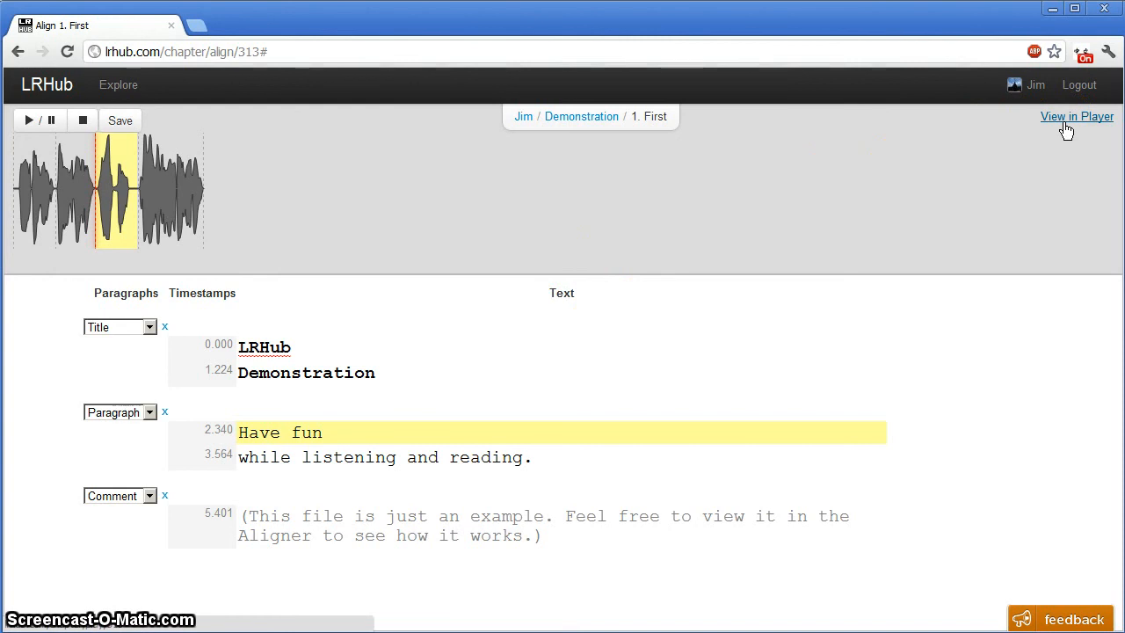
pyautogui.click(1072, 123)
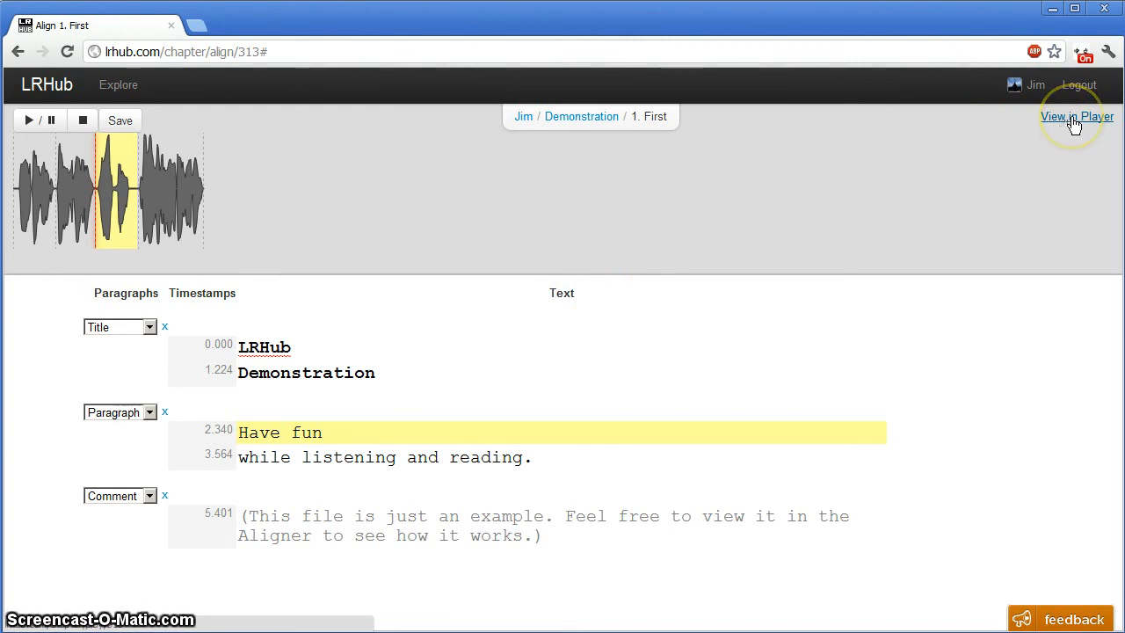
pyautogui.click(1072, 118)
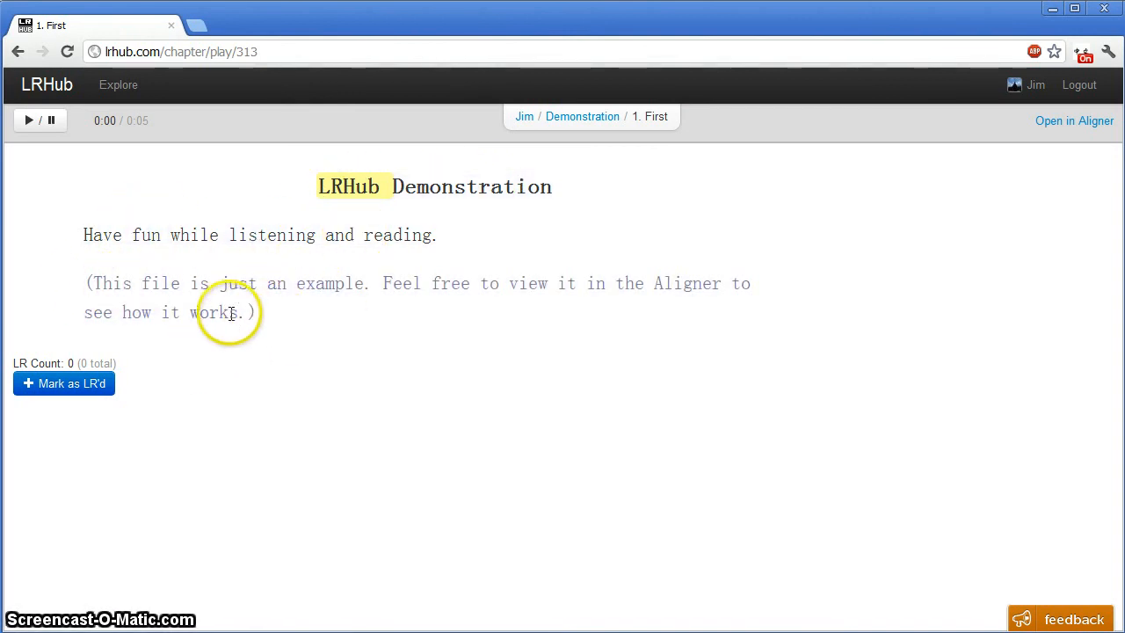
pyautogui.click(335, 193)
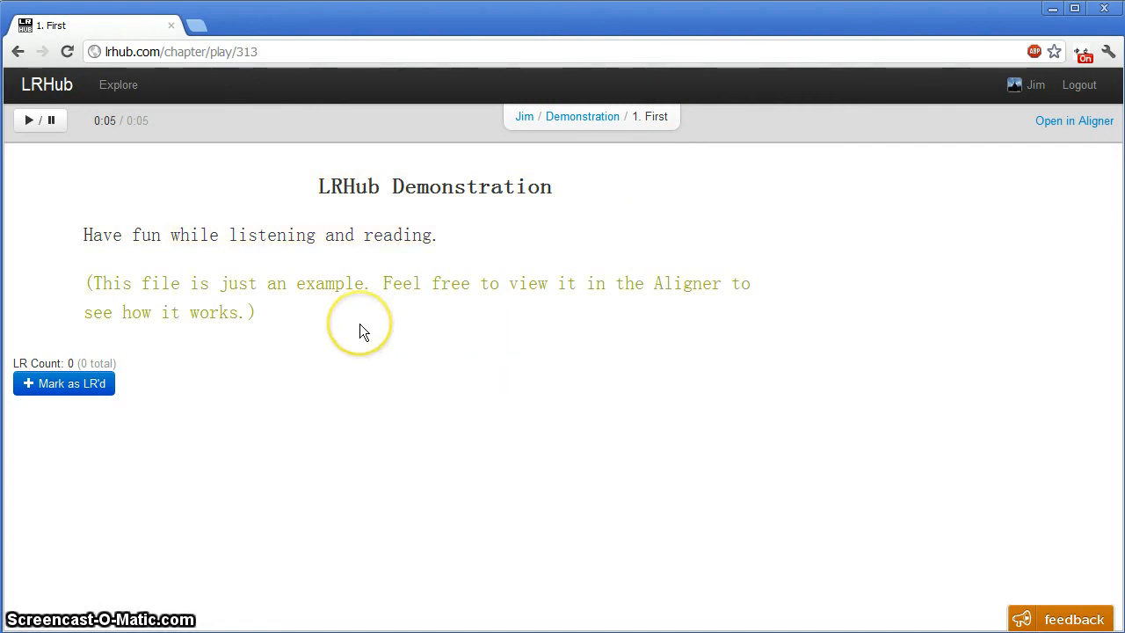
# Mark the chapter as LR'd once and return to the Demonstration book's page
pyautogui.click(69, 387)
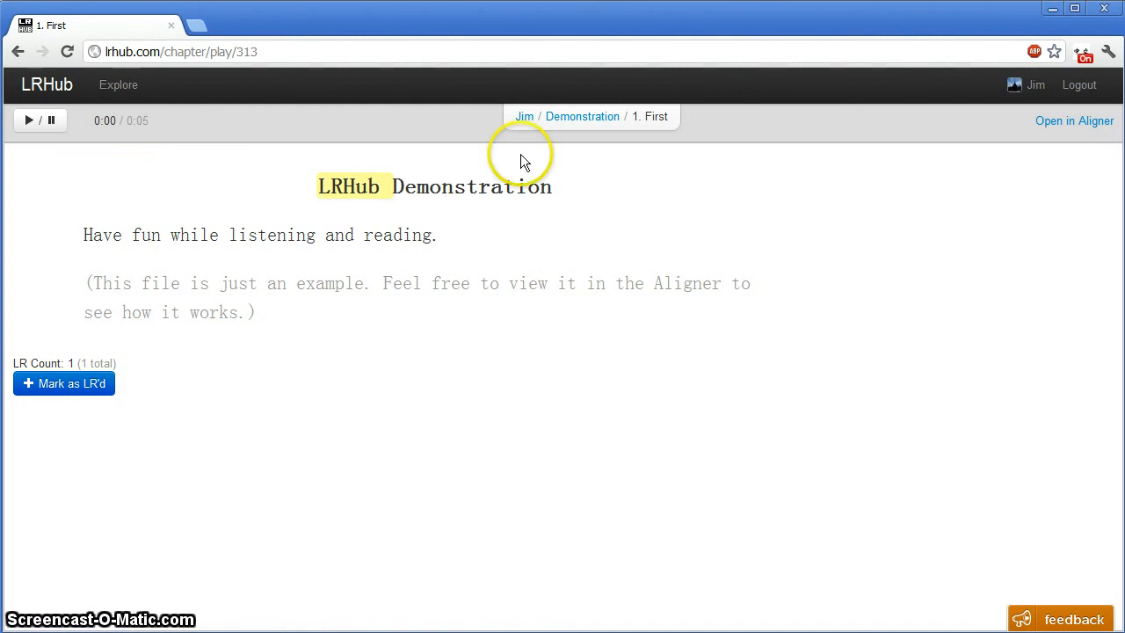
pyautogui.click(574, 121)
pyautogui.click(316, 289)
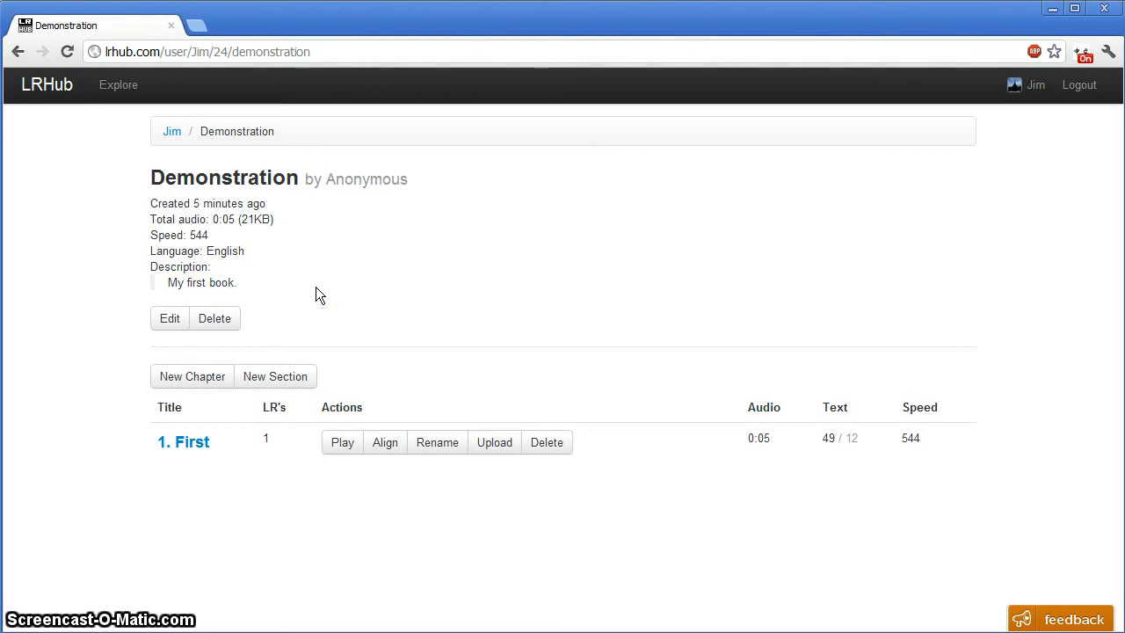
# Open the book owner's profile and look through the list of books
pyautogui.click(167, 132)
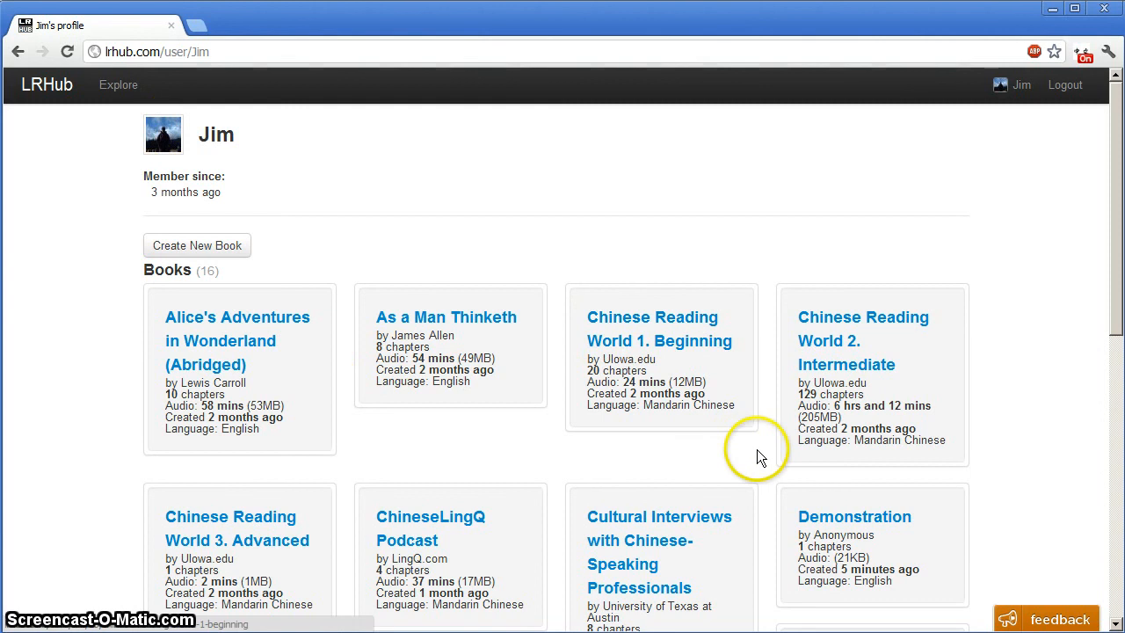
pyautogui.scroll(-1, 765, 462)
pyautogui.scroll(-4, 764, 457)
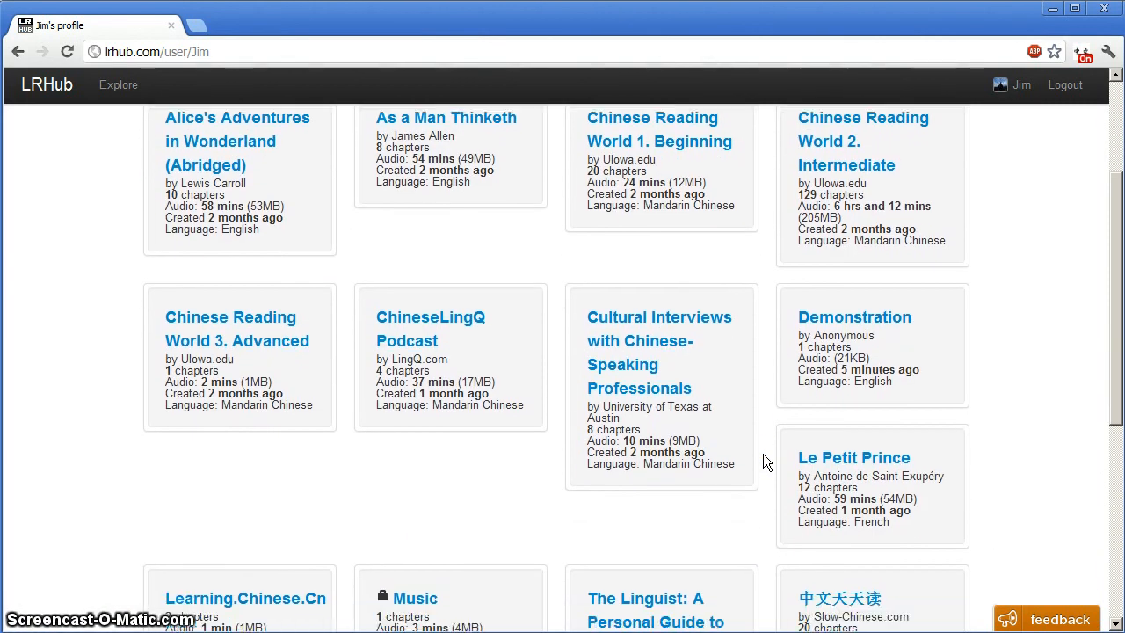
pyautogui.scroll(1, 763, 455)
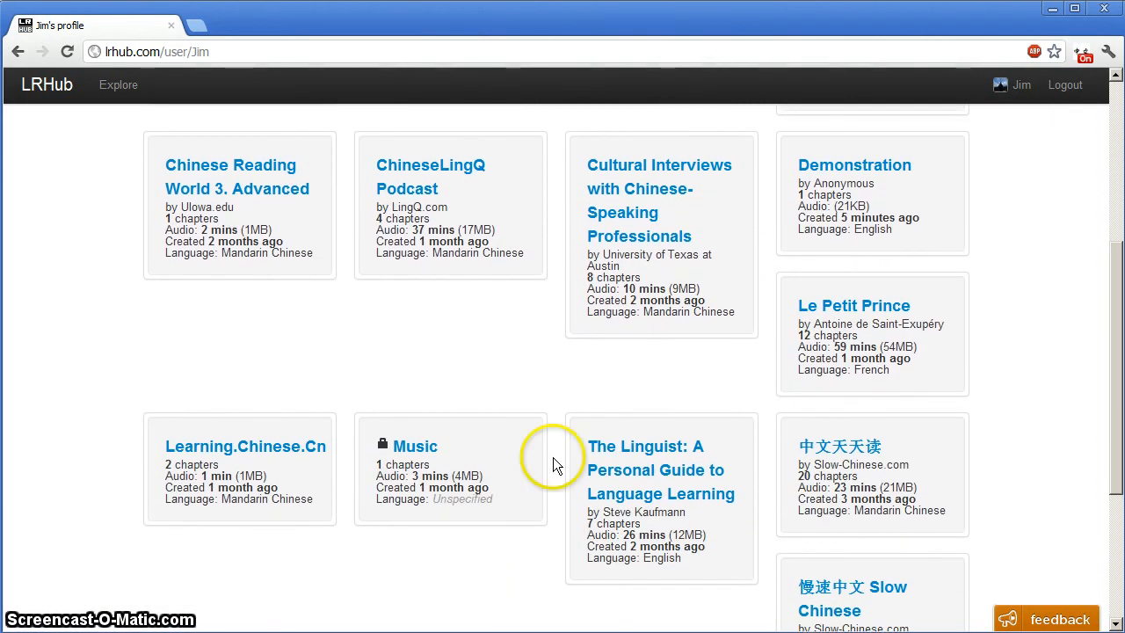
pyautogui.scroll(4, 552, 383)
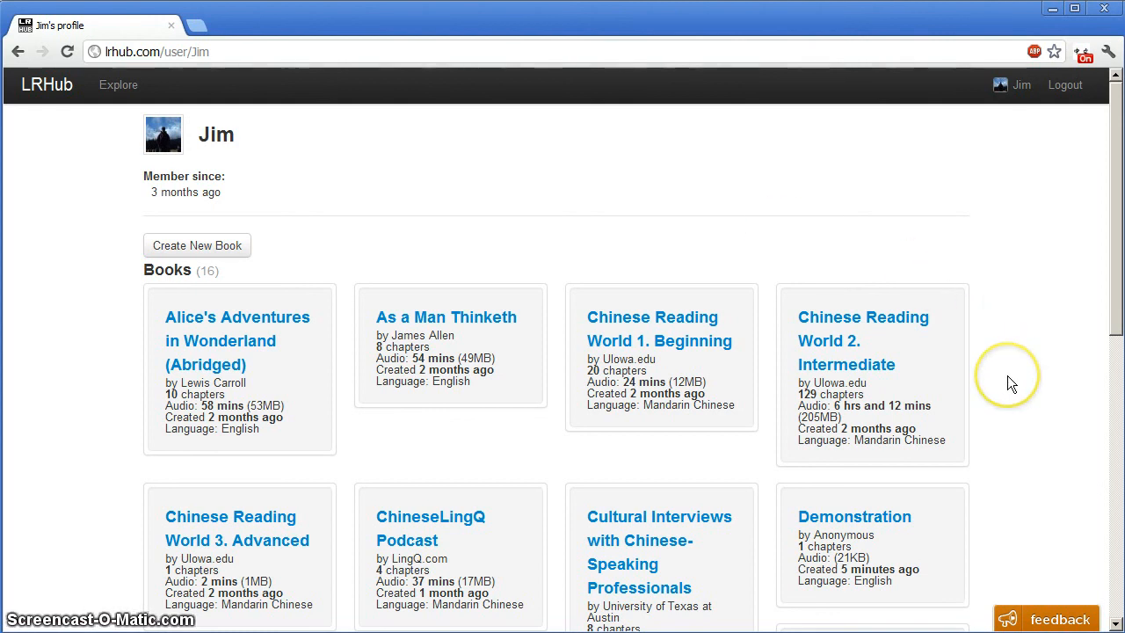
# View the site's feedback form and close it without posting an idea
pyautogui.click(1050, 618)
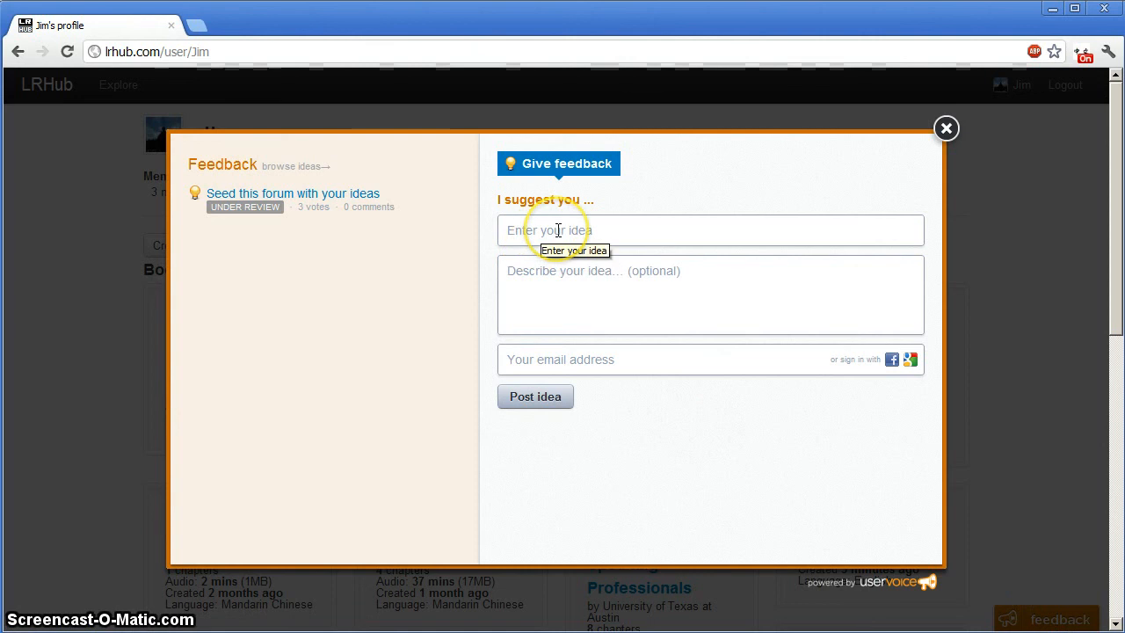
pyautogui.click(946, 129)
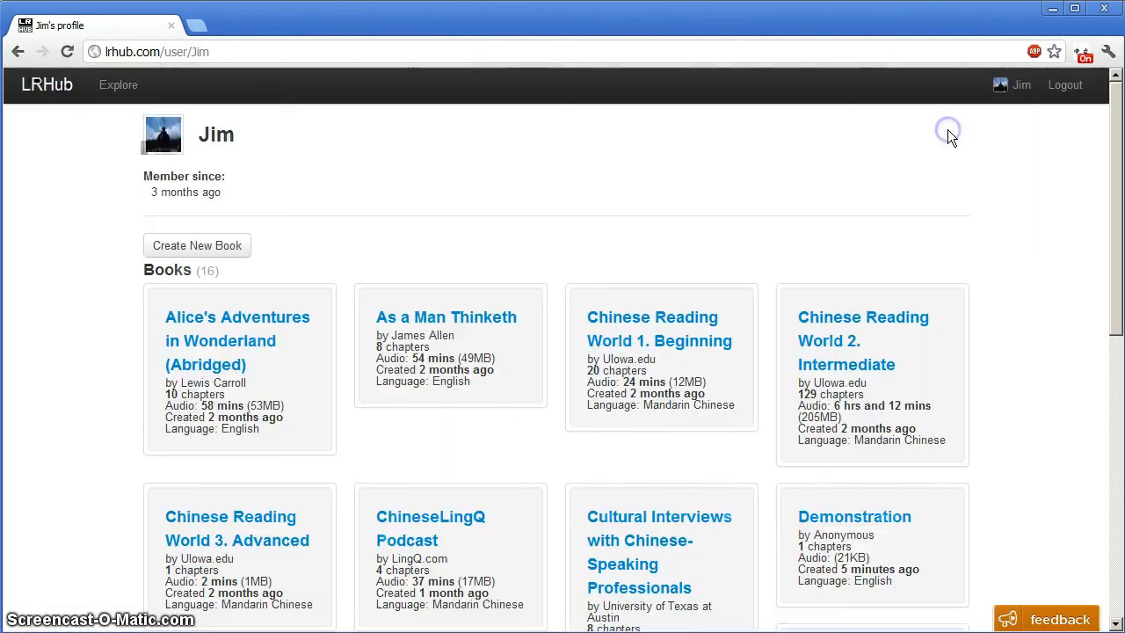